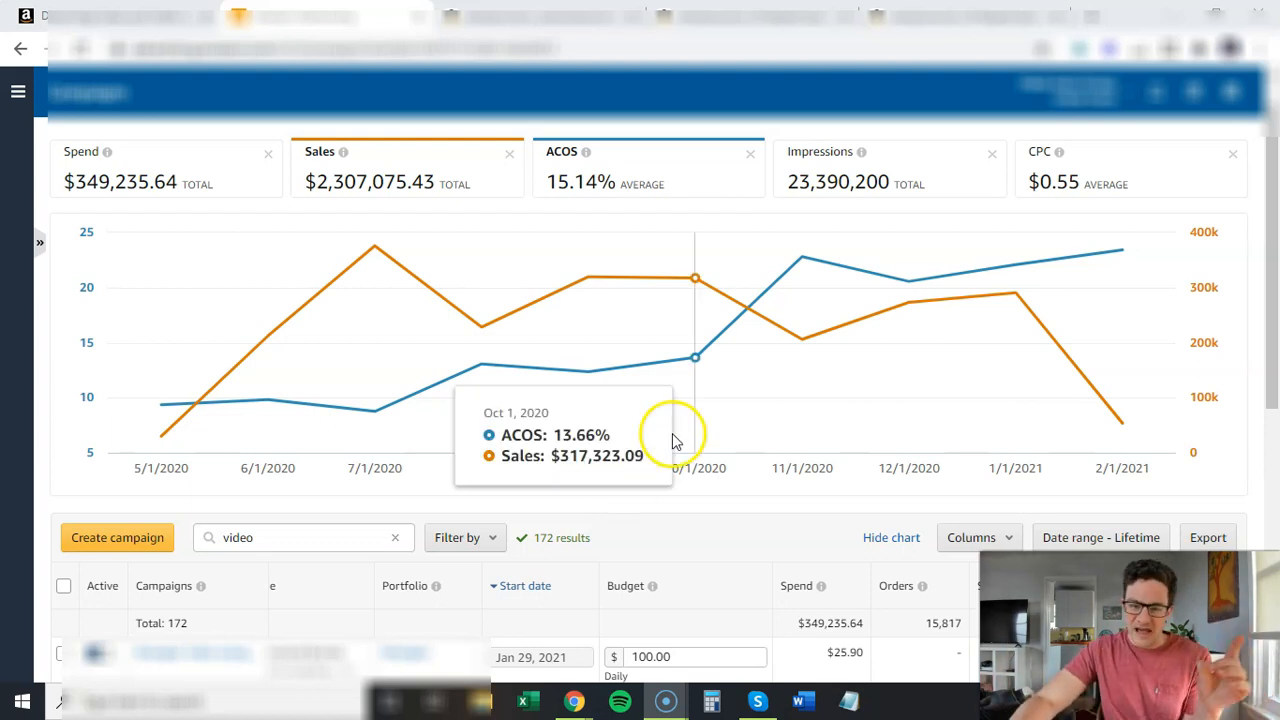
Step: Examine the monthly ACOS and sales figures in the video campaigns chart, comparing October 2020, November 2020 and January 2021
mouse_move(741, 429)
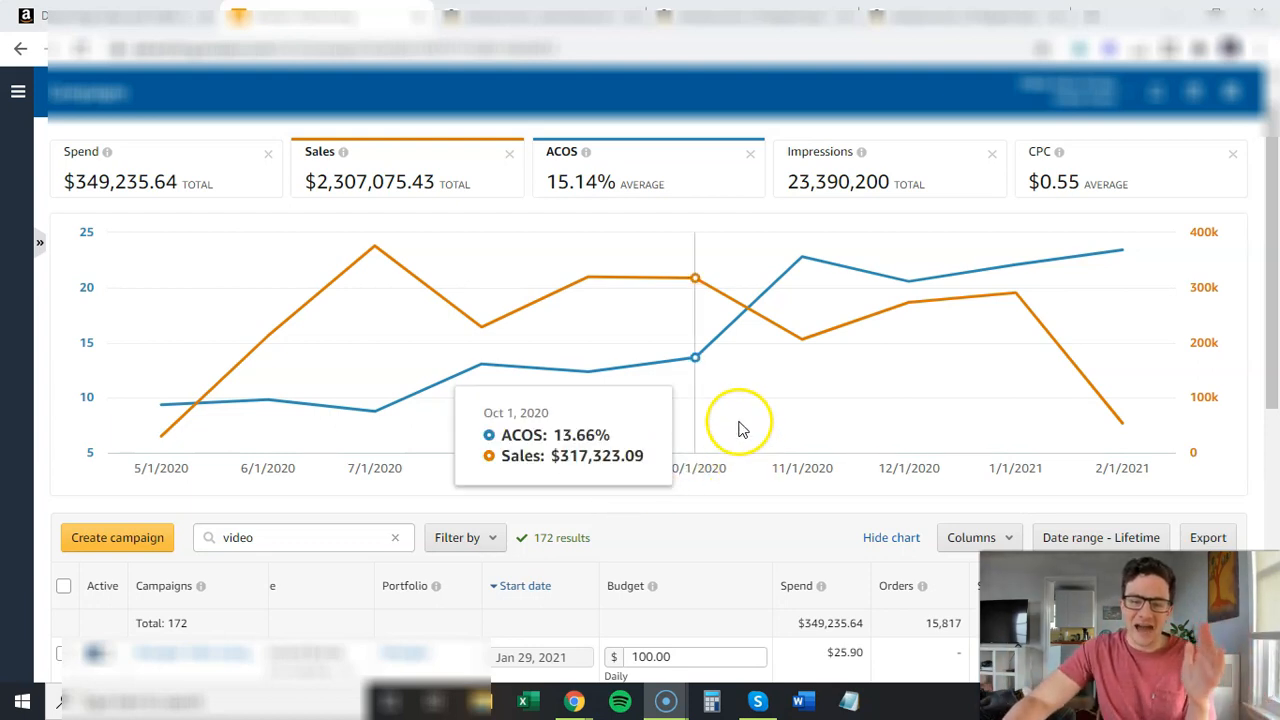
mouse_move(757, 405)
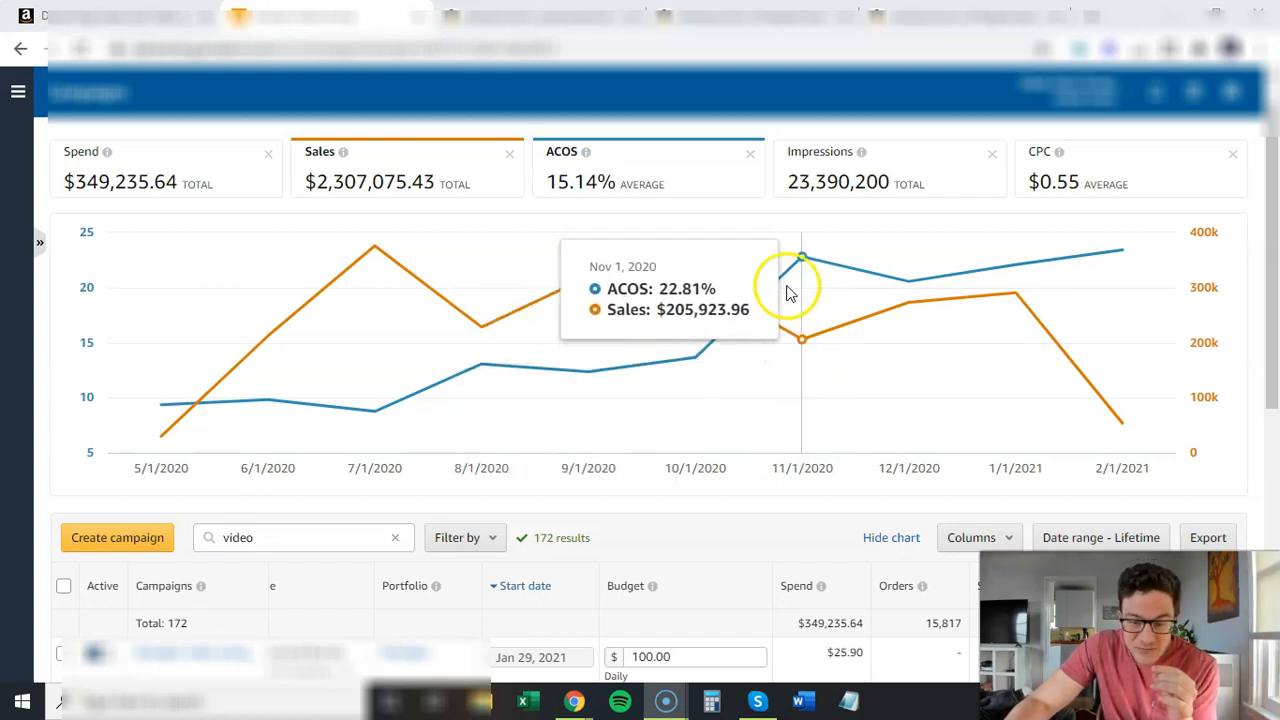
mouse_move(701, 297)
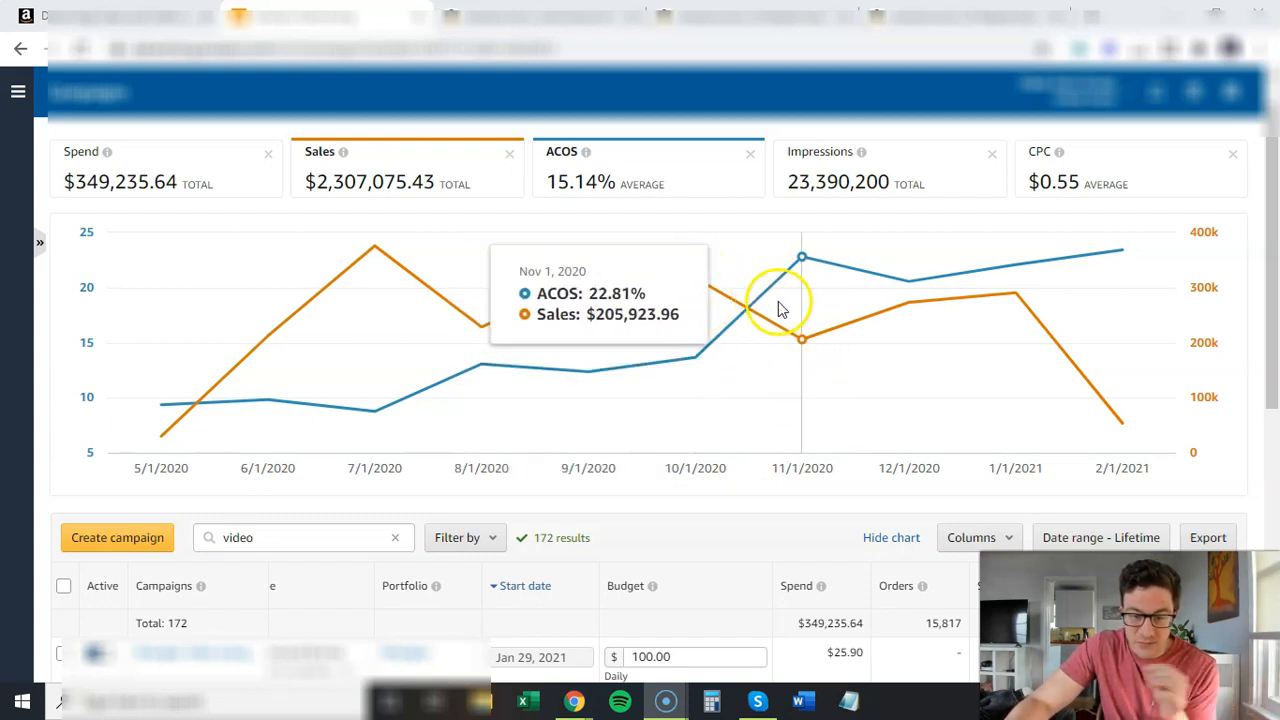
mouse_move(786, 314)
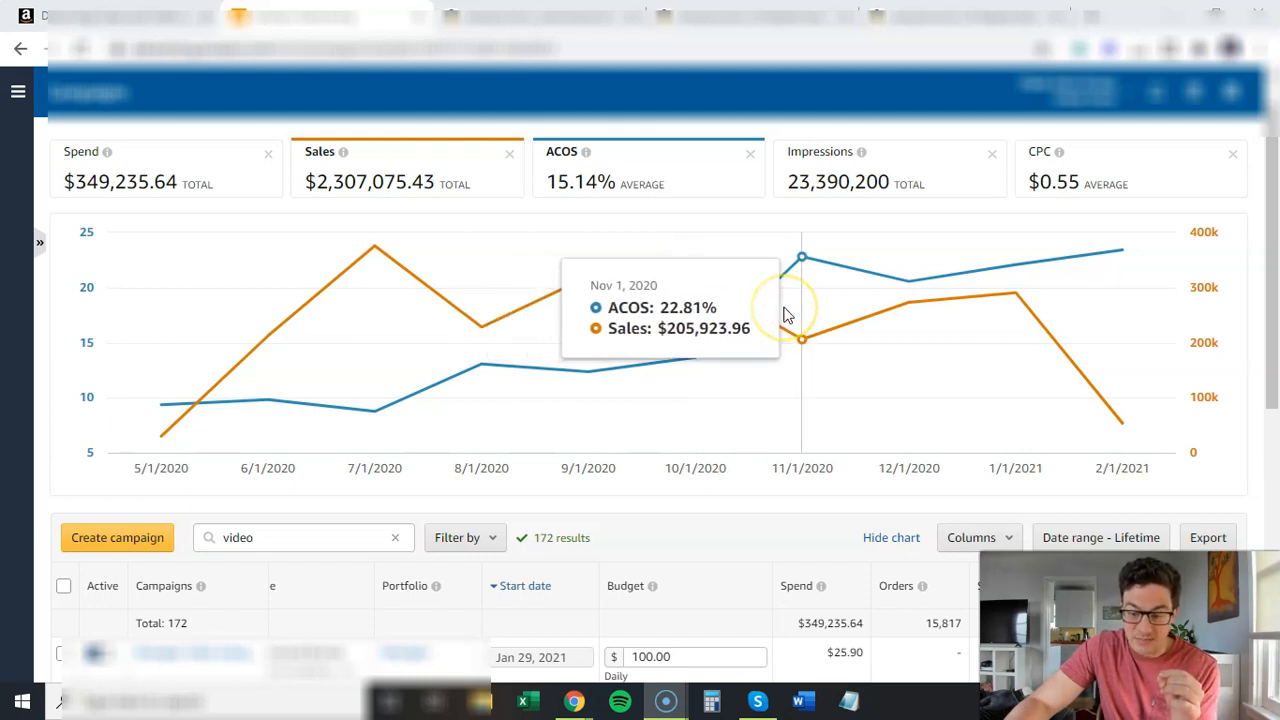
mouse_move(889, 300)
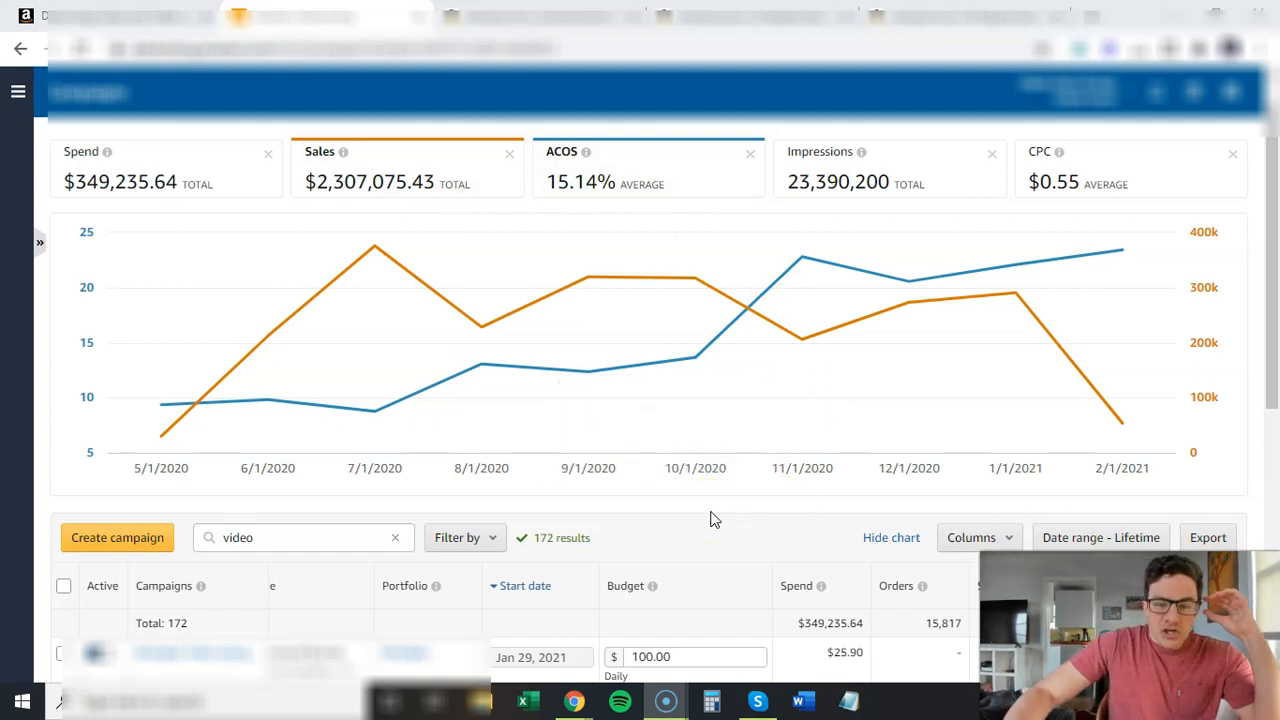
mouse_move(720, 463)
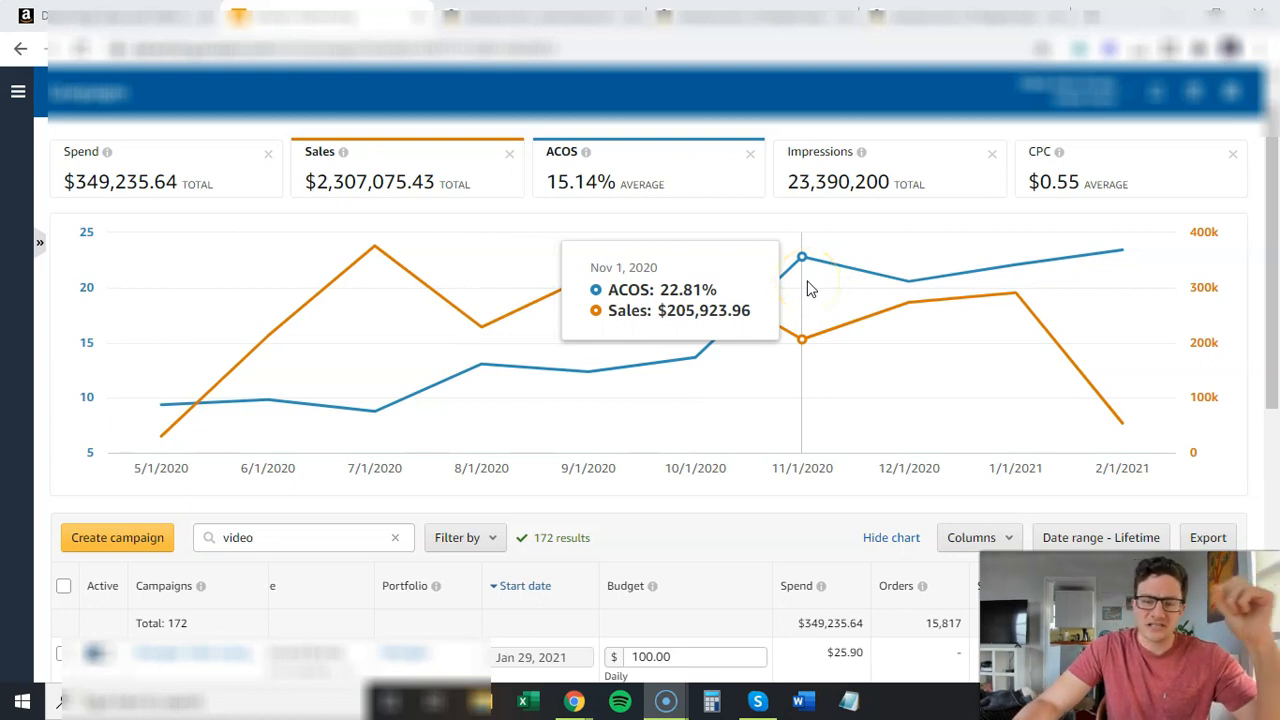
mouse_move(531, 434)
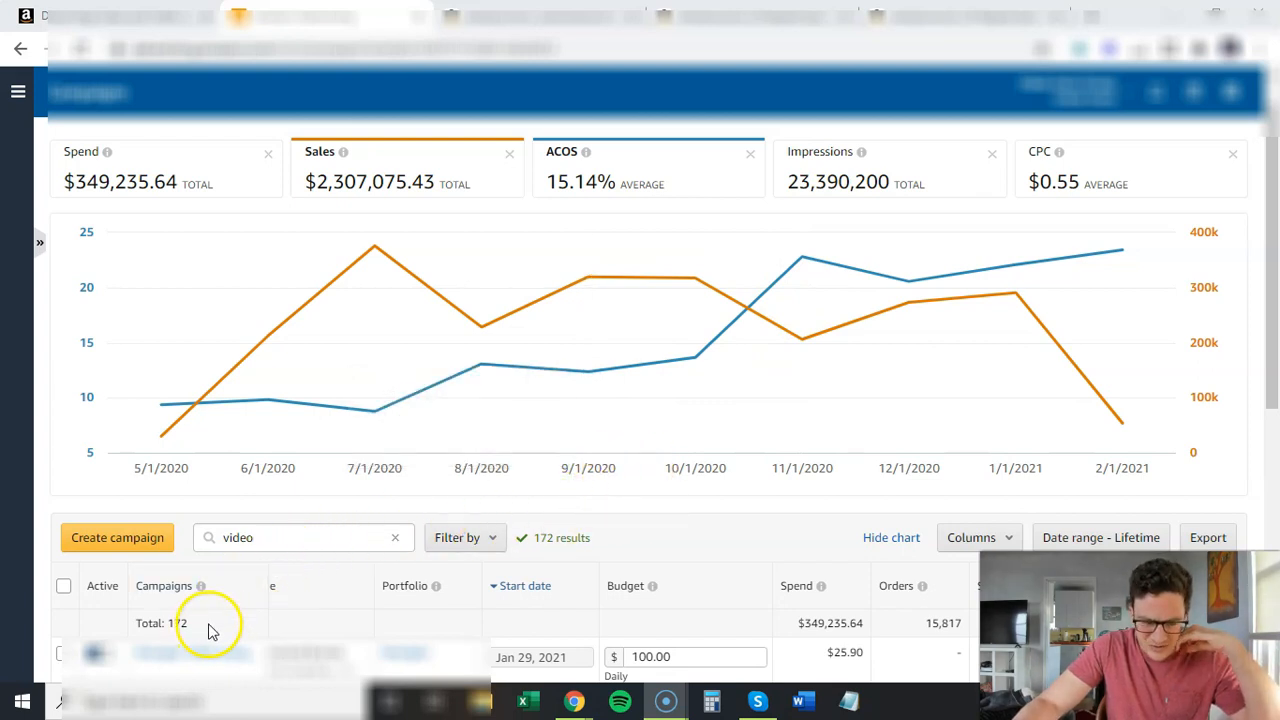
mouse_move(435, 586)
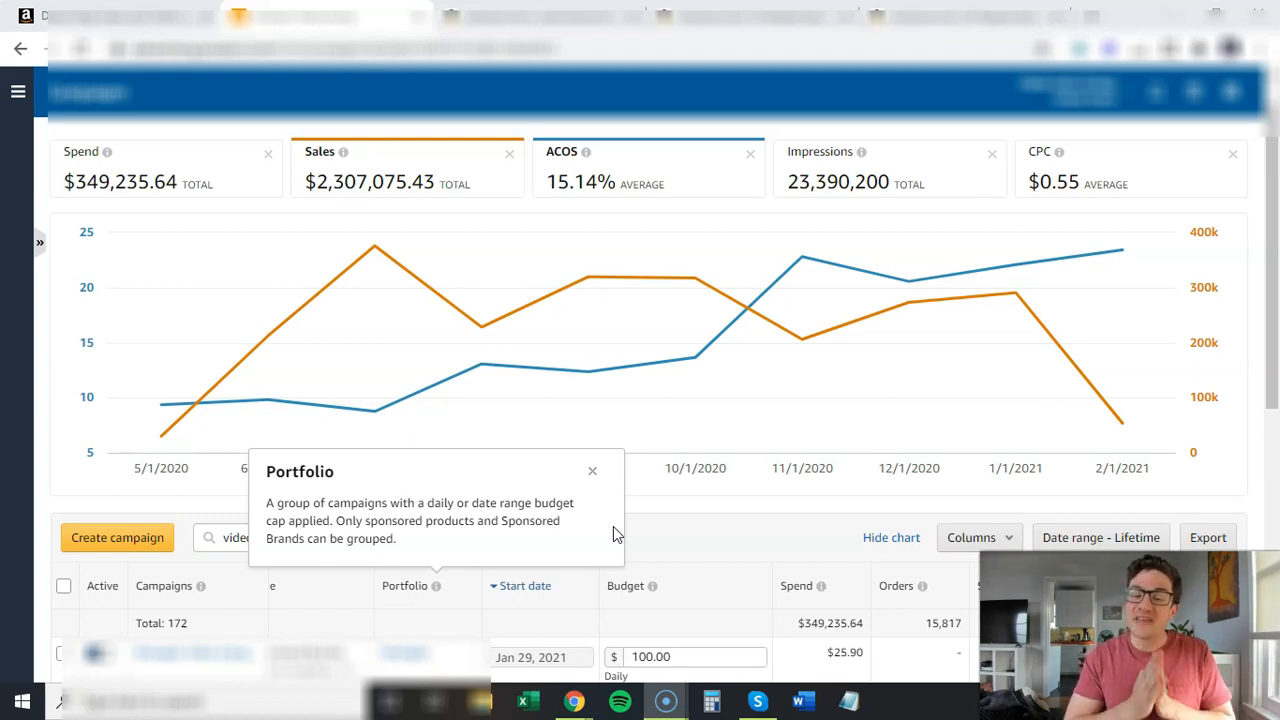
left_click(665, 517)
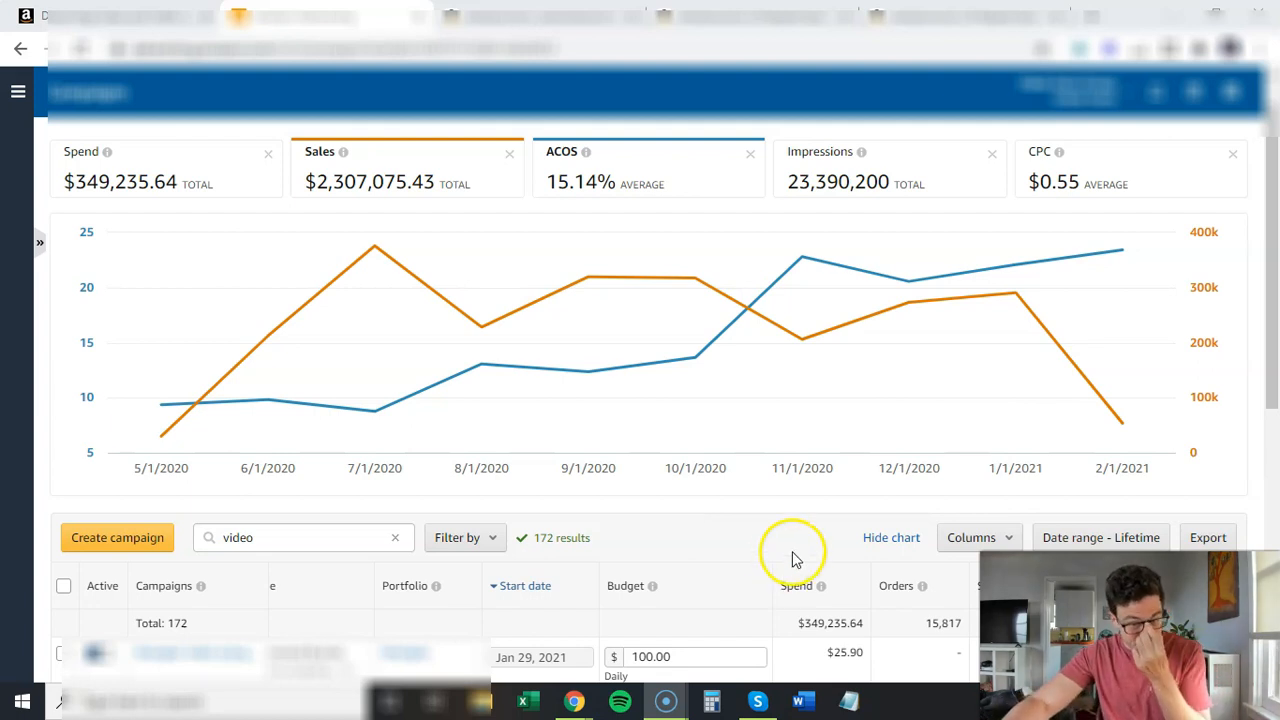
mouse_move(727, 401)
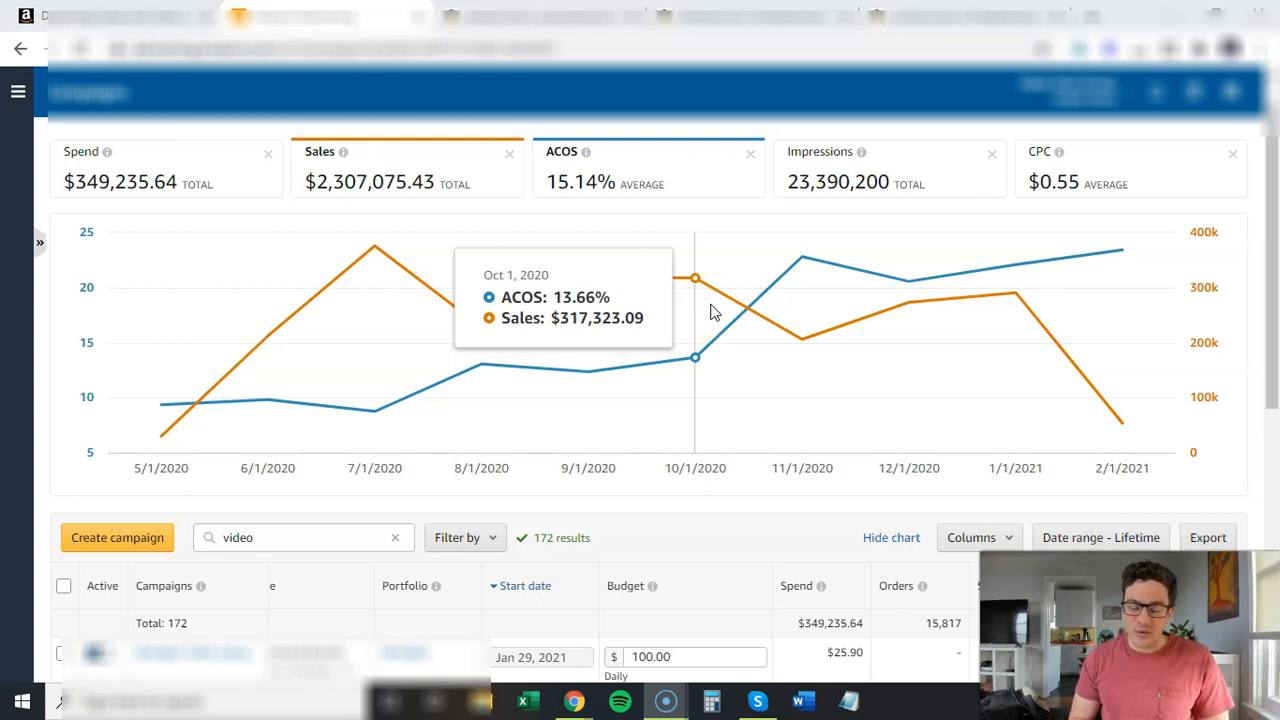
mouse_move(802, 288)
mouse_move(689, 289)
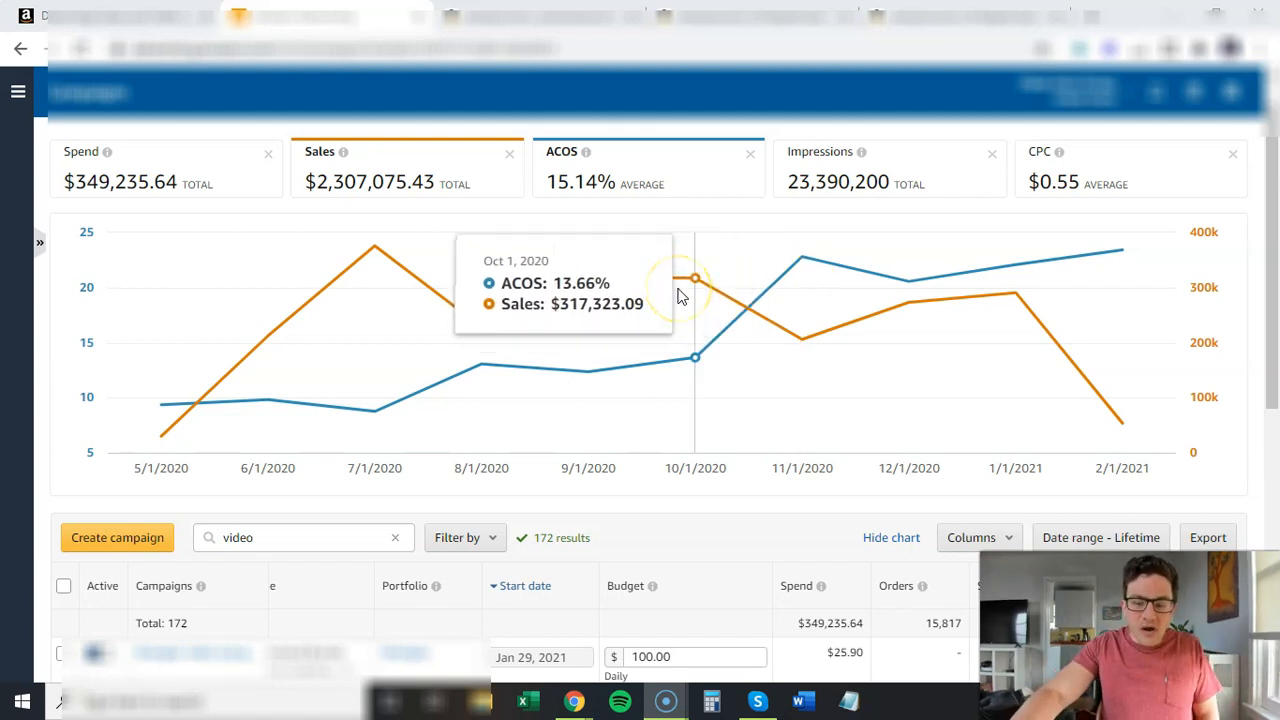
left_click(685, 306)
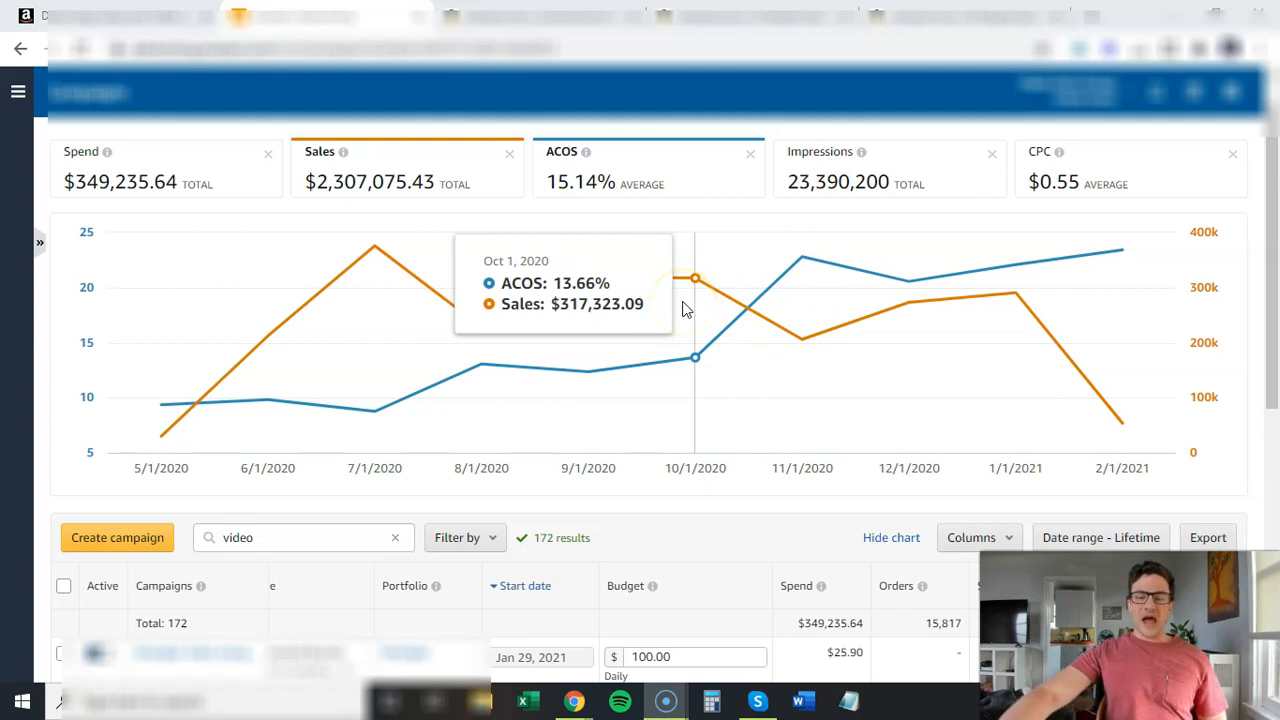
mouse_move(812, 283)
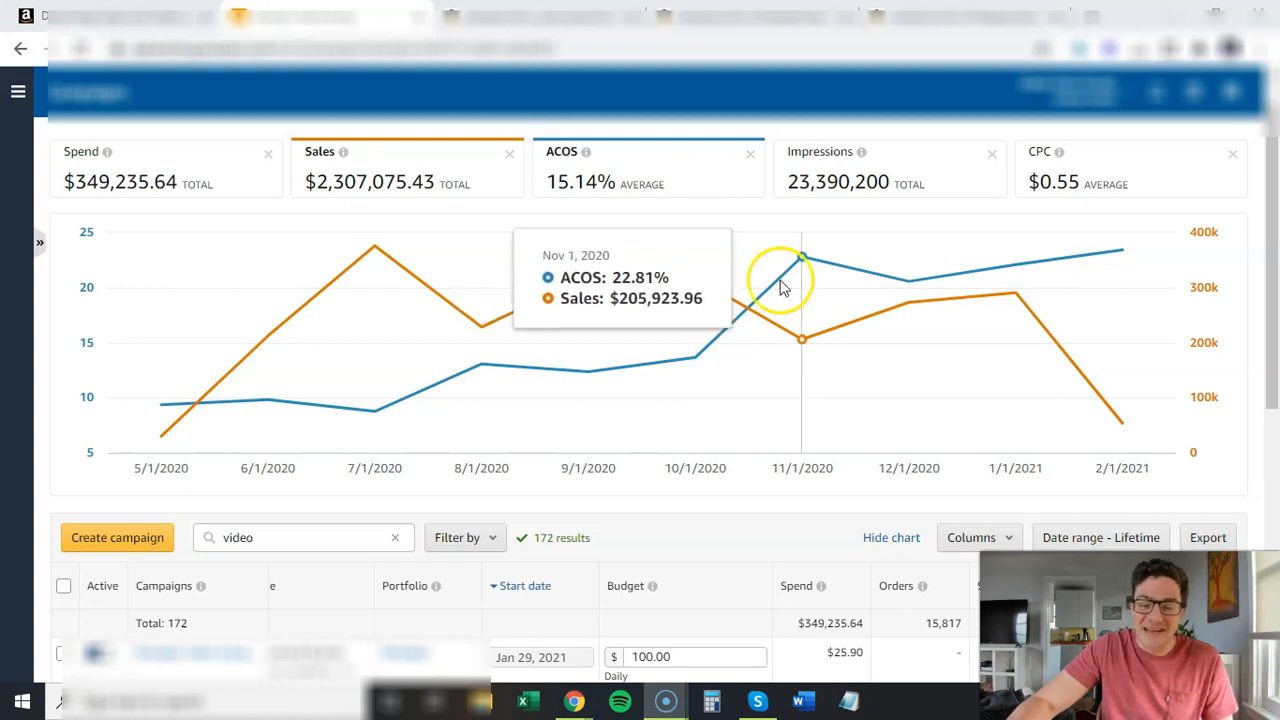
right_click(997, 279)
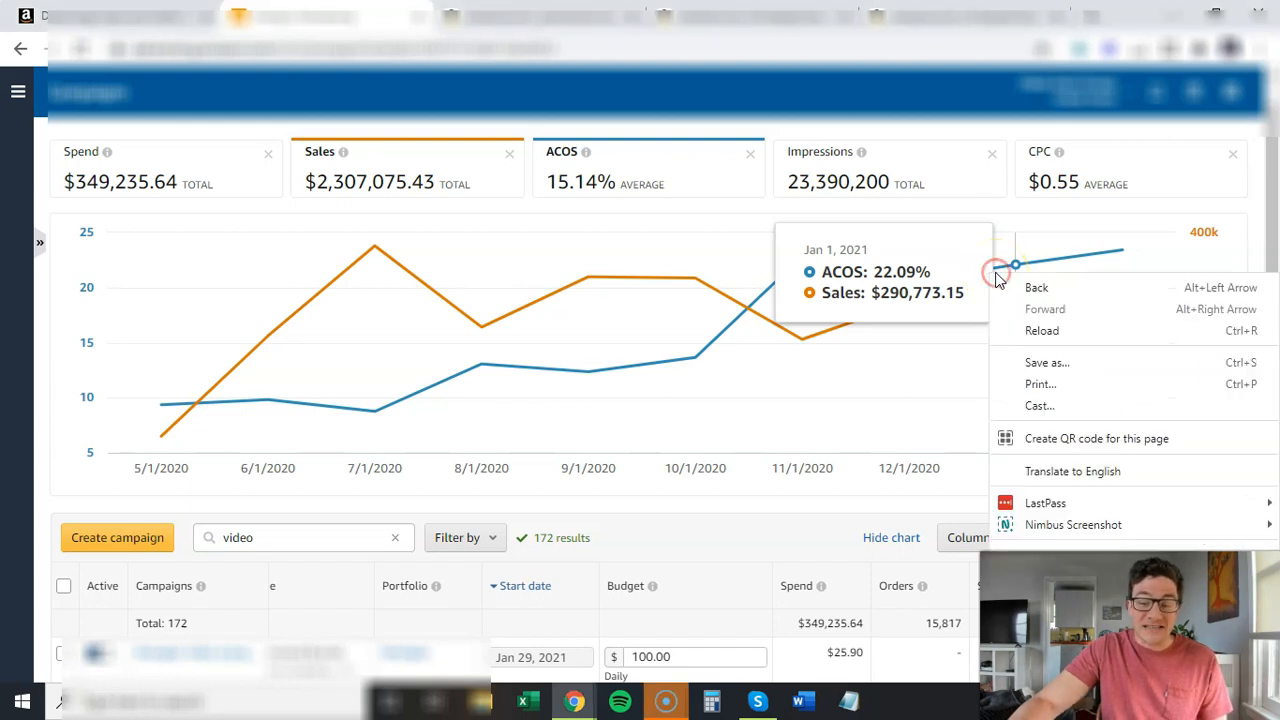
left_click(1134, 140)
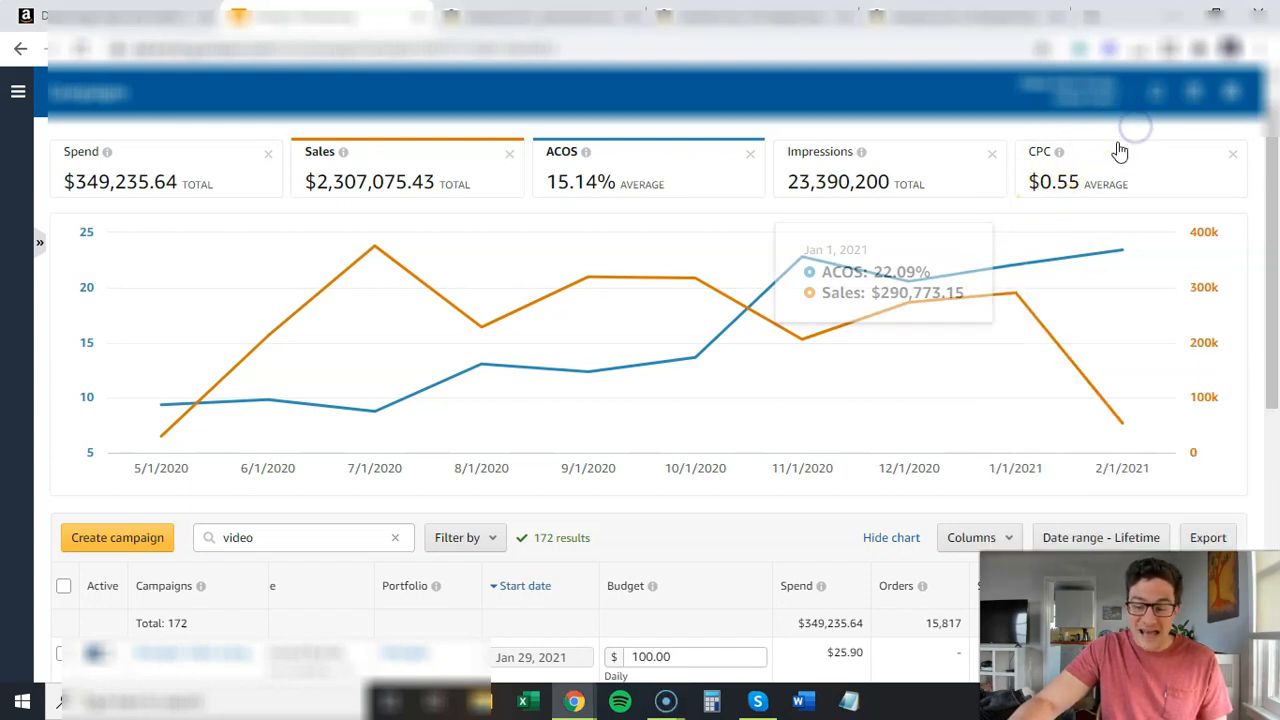
Step: Switch to the open Amazon search results for "preworkout drink for men"
left_click(580, 19)
mouse_move(665, 703)
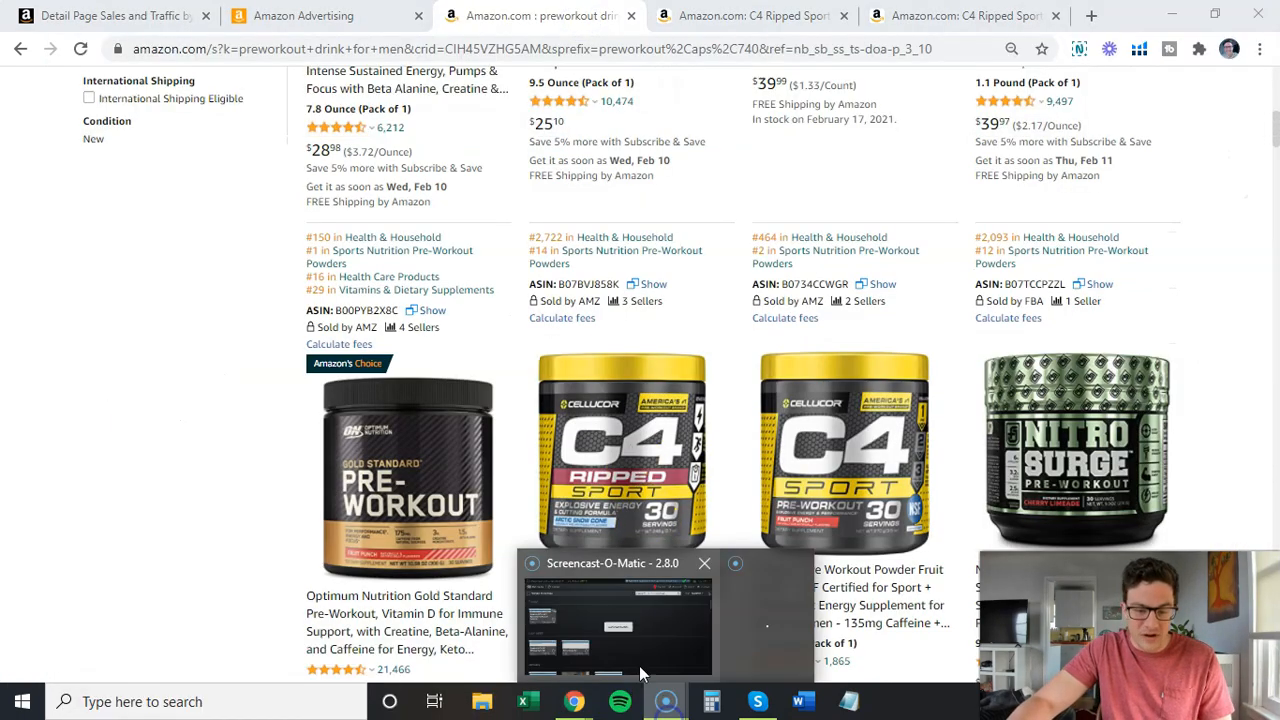
left_click(648, 635)
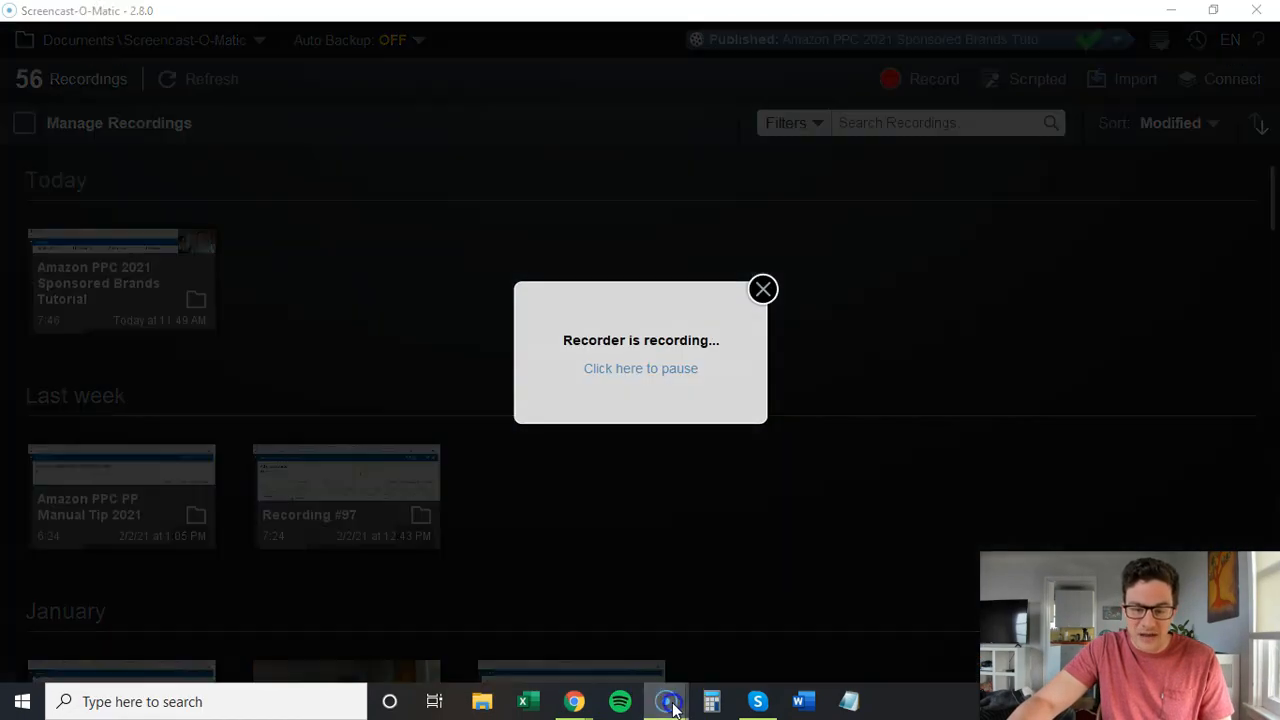
left_click(1175, 15)
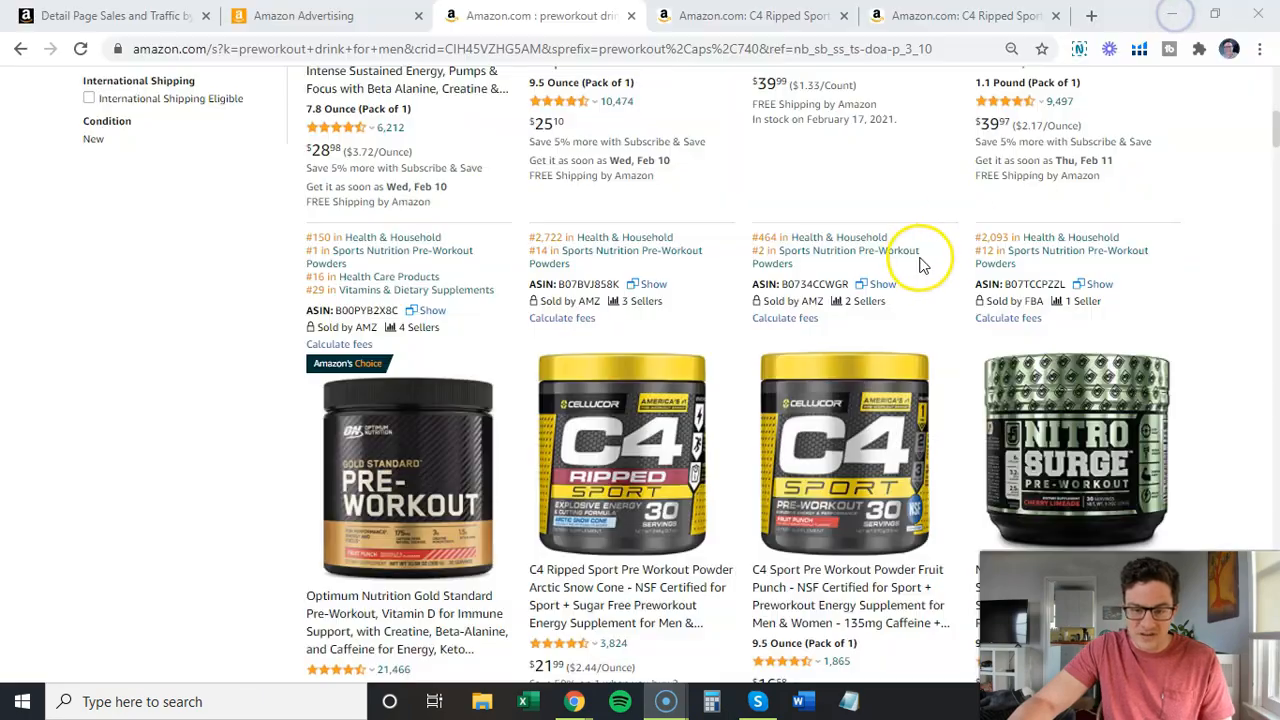
Step: Show the suggested searches for "preworkout drink for men" and close them again
scroll(885, 430, "up", 5)
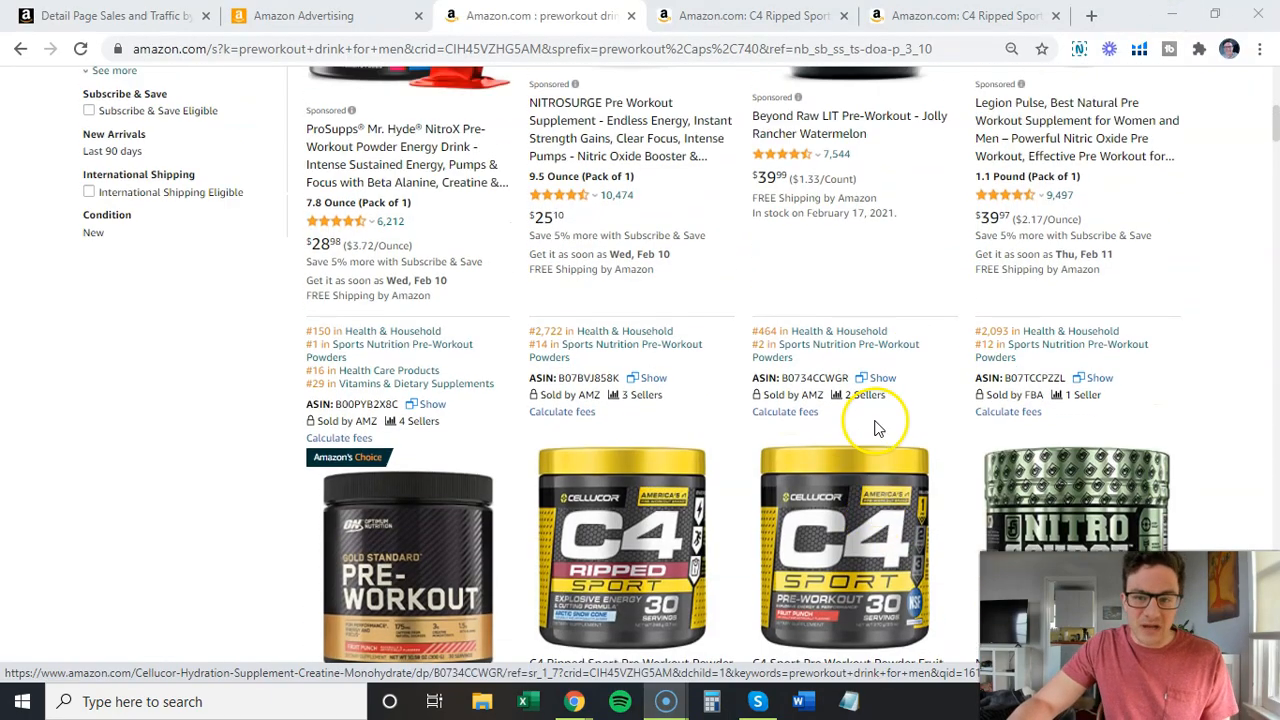
scroll(876, 428, "up", 3)
left_click_drag(397, 89, 238, 101)
left_click(452, 97)
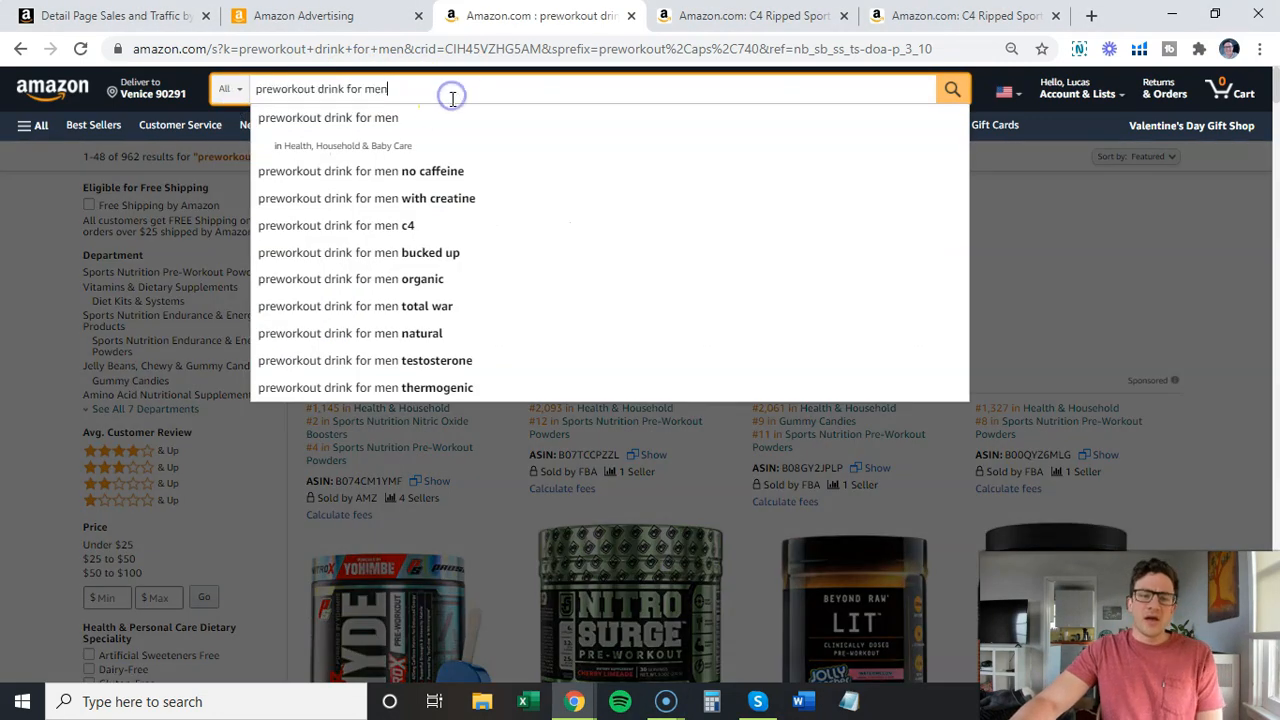
left_click(545, 151)
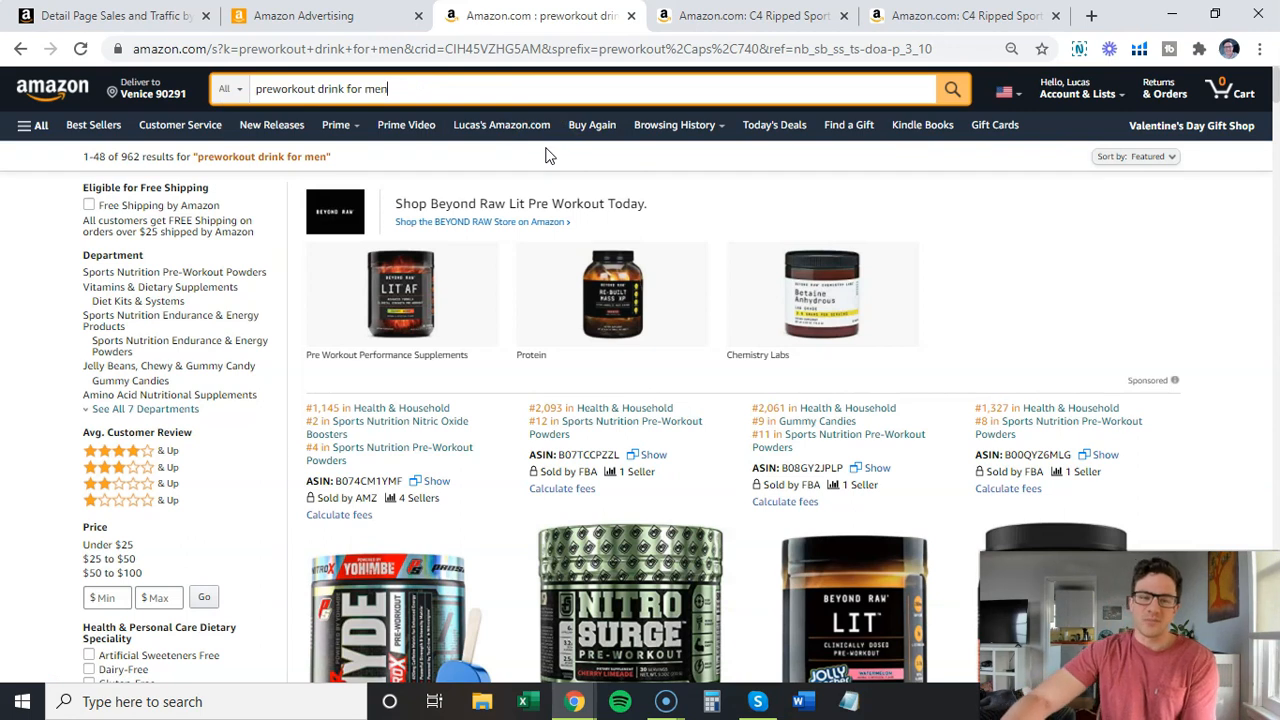
Step: Examine the Beyond Raw sponsored brand banner and the sponsored products in the first rows of the search results
scroll(578, 160, "down", 1)
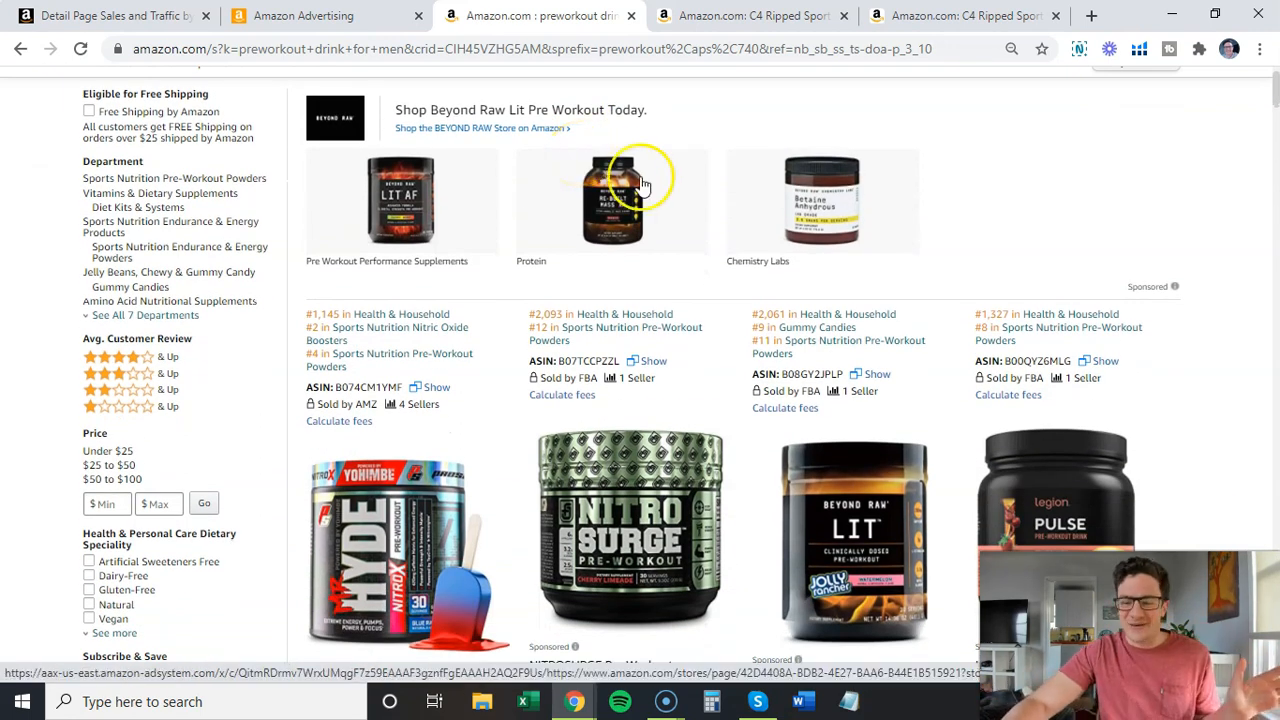
scroll(614, 213, "down", 3)
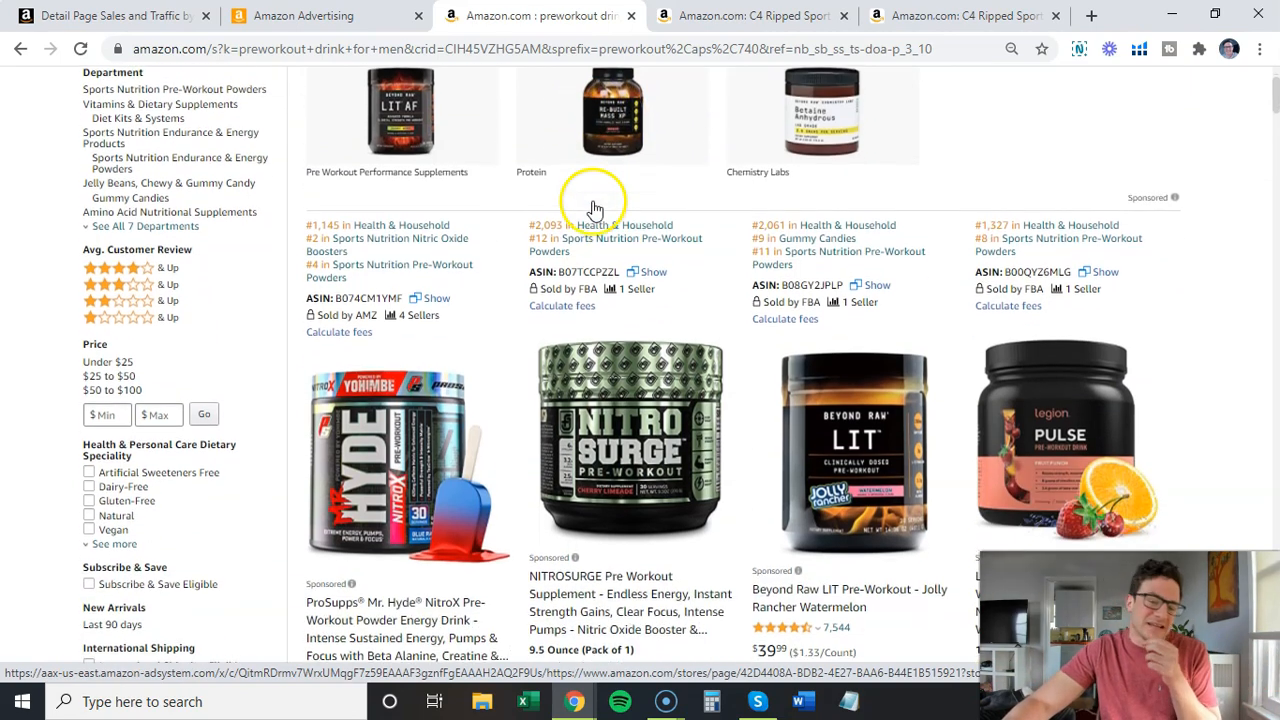
left_click(594, 205)
scroll(606, 262, "up", 4)
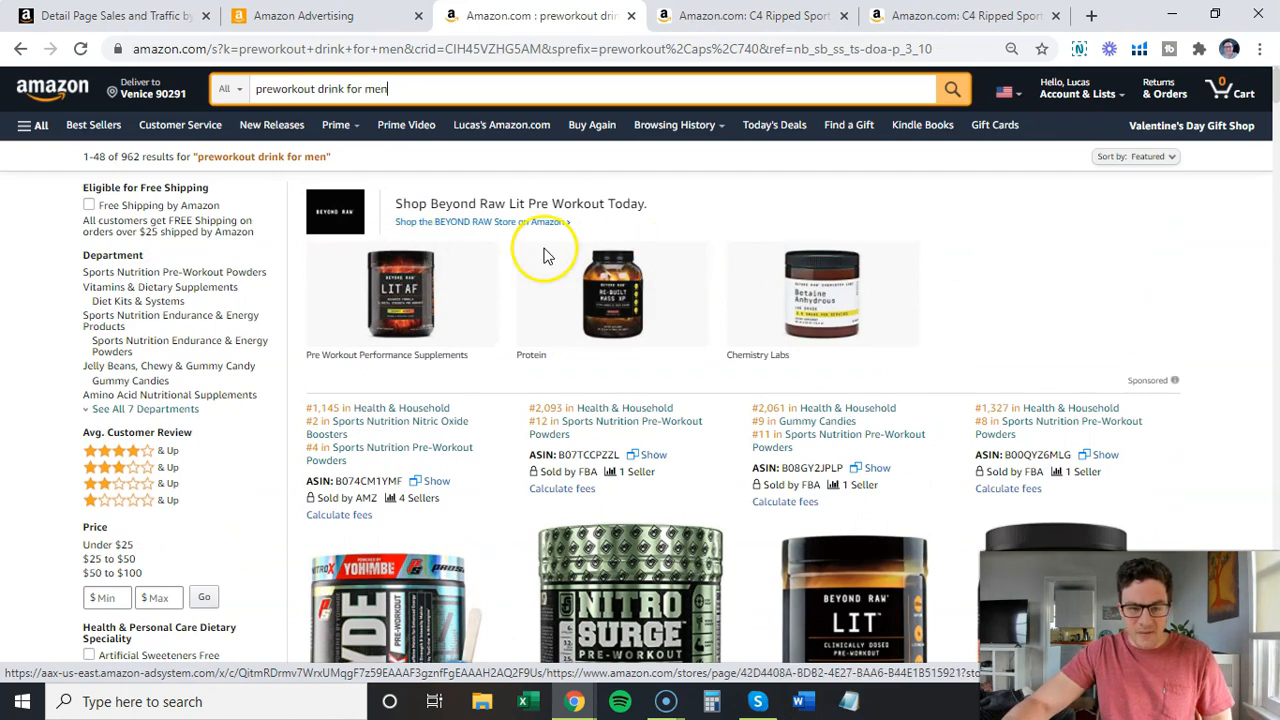
scroll(751, 274, "down", 1)
scroll(788, 230, "down", 6)
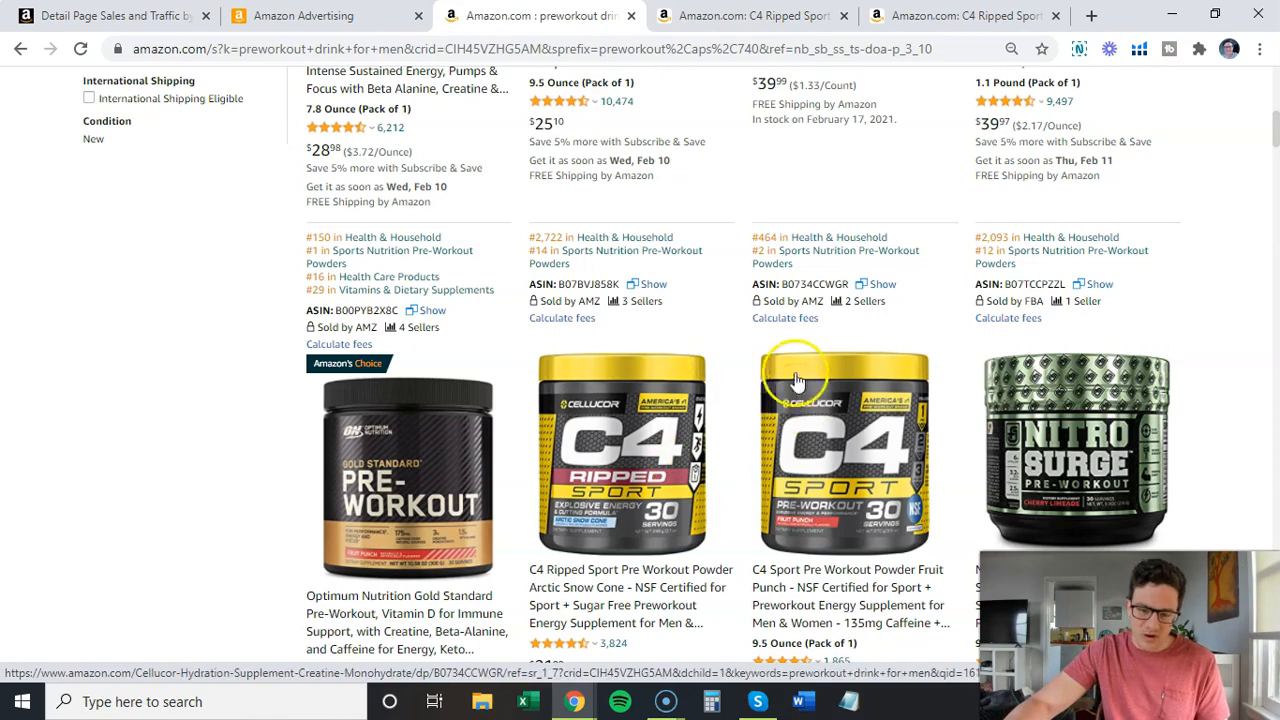
scroll(790, 383, "down", 1)
scroll(930, 367, "up", 5)
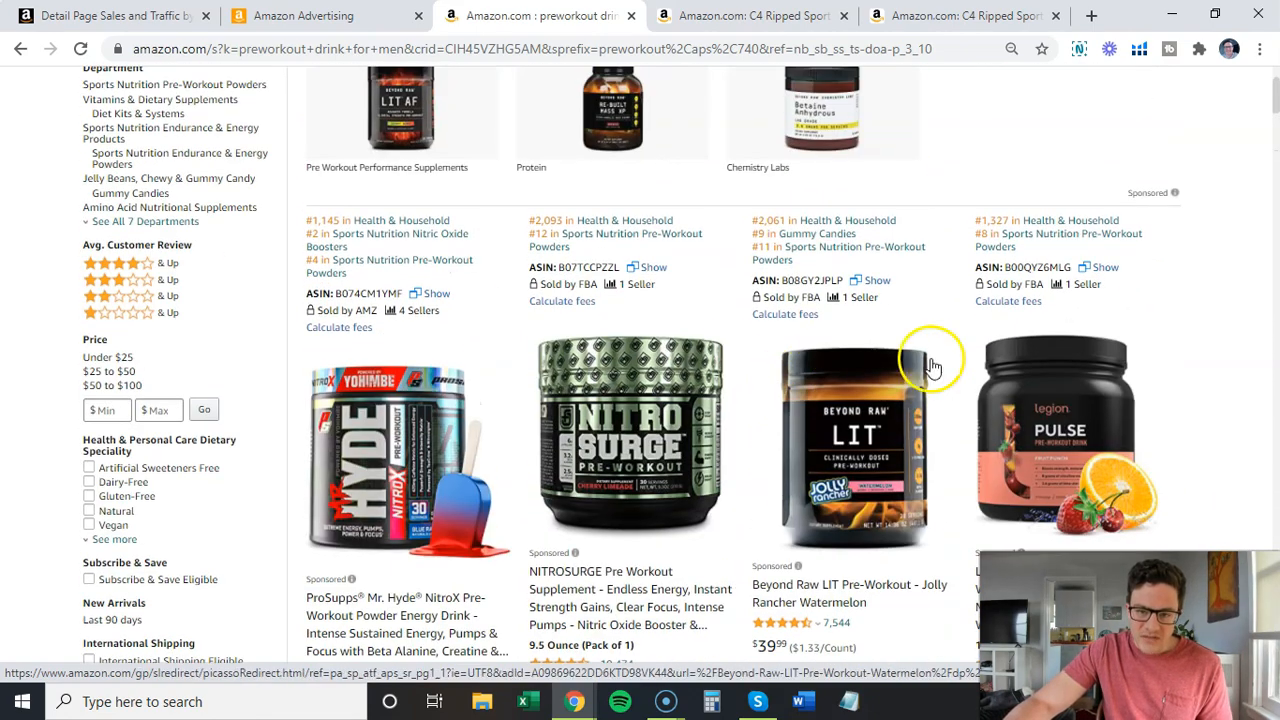
scroll(760, 340, "down", 1)
scroll(880, 293, "up", 3)
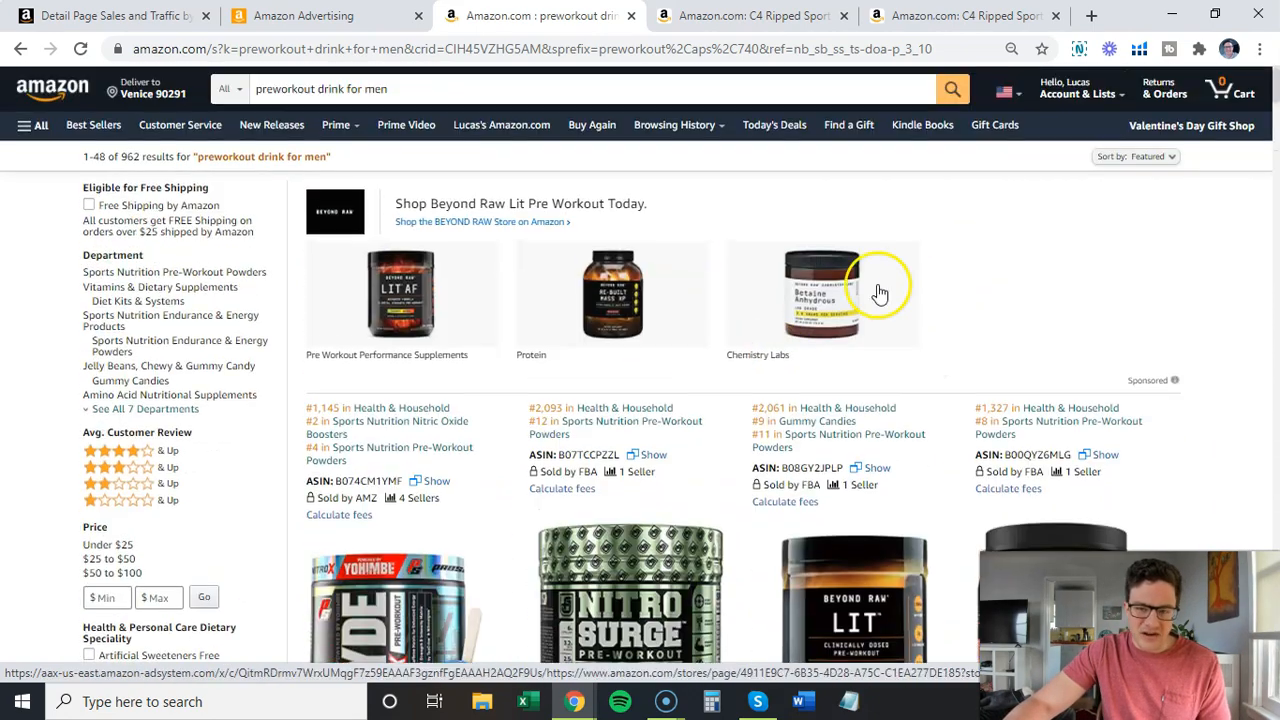
Step: Examine the C4 listings and the sponsored C4 Ripped Sport video ad between the product rows of the search results
scroll(751, 300, "down", 12)
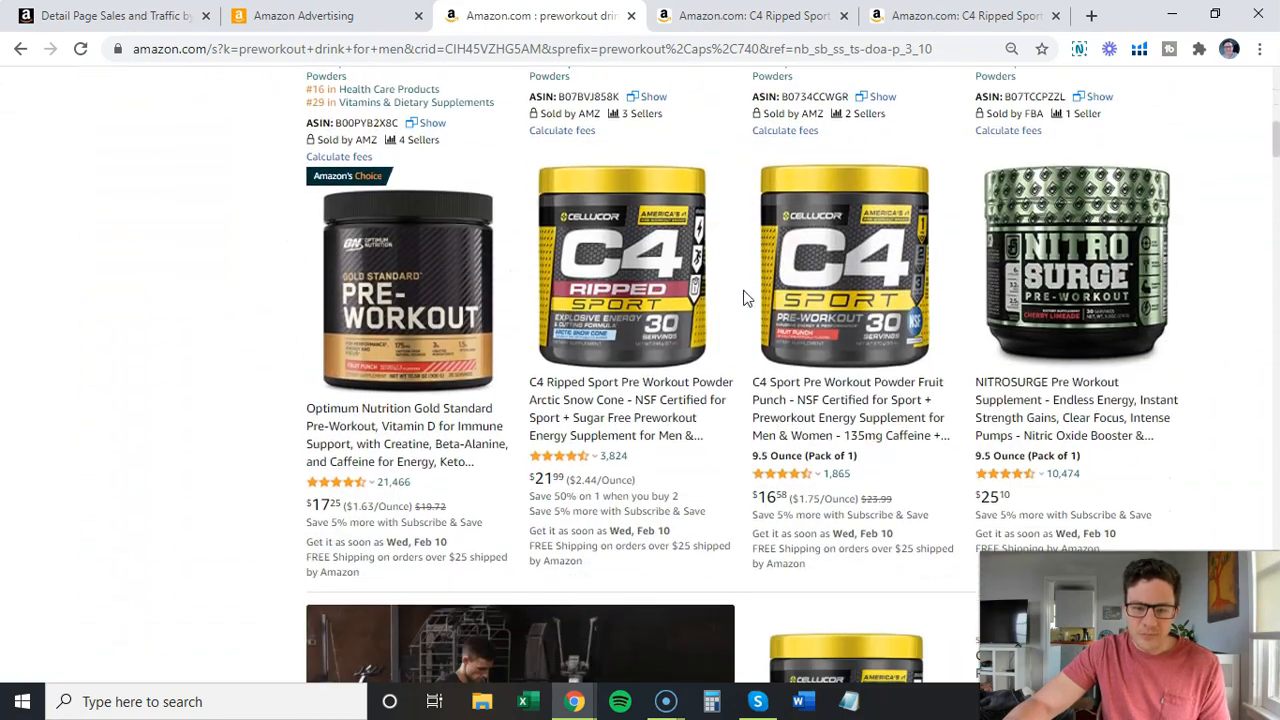
left_click(785, 407)
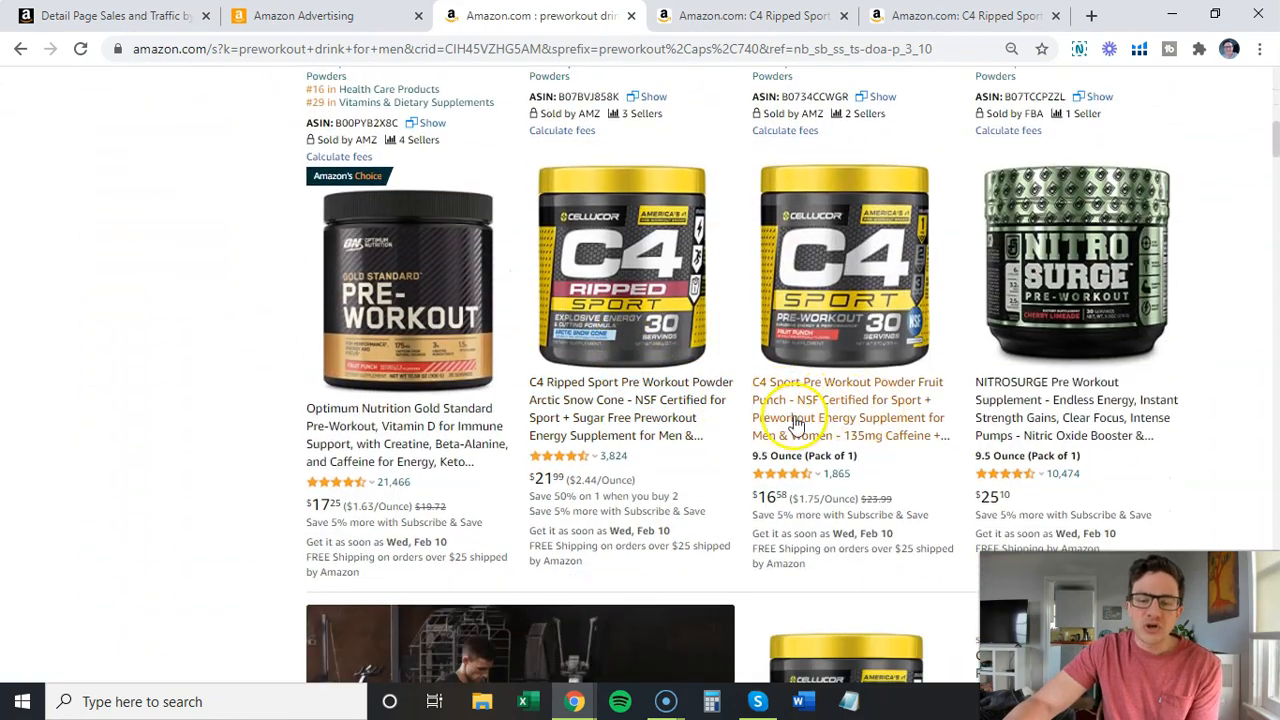
scroll(780, 427, "down", 1)
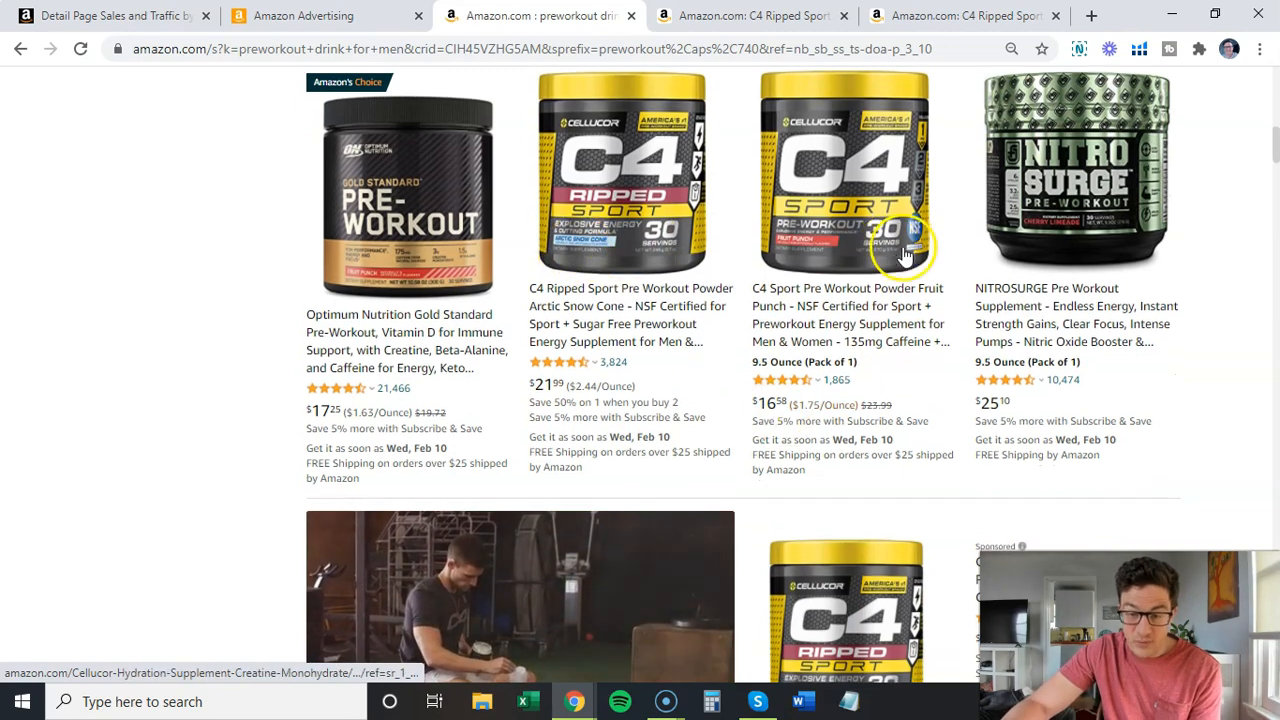
scroll(665, 230, "down", 1)
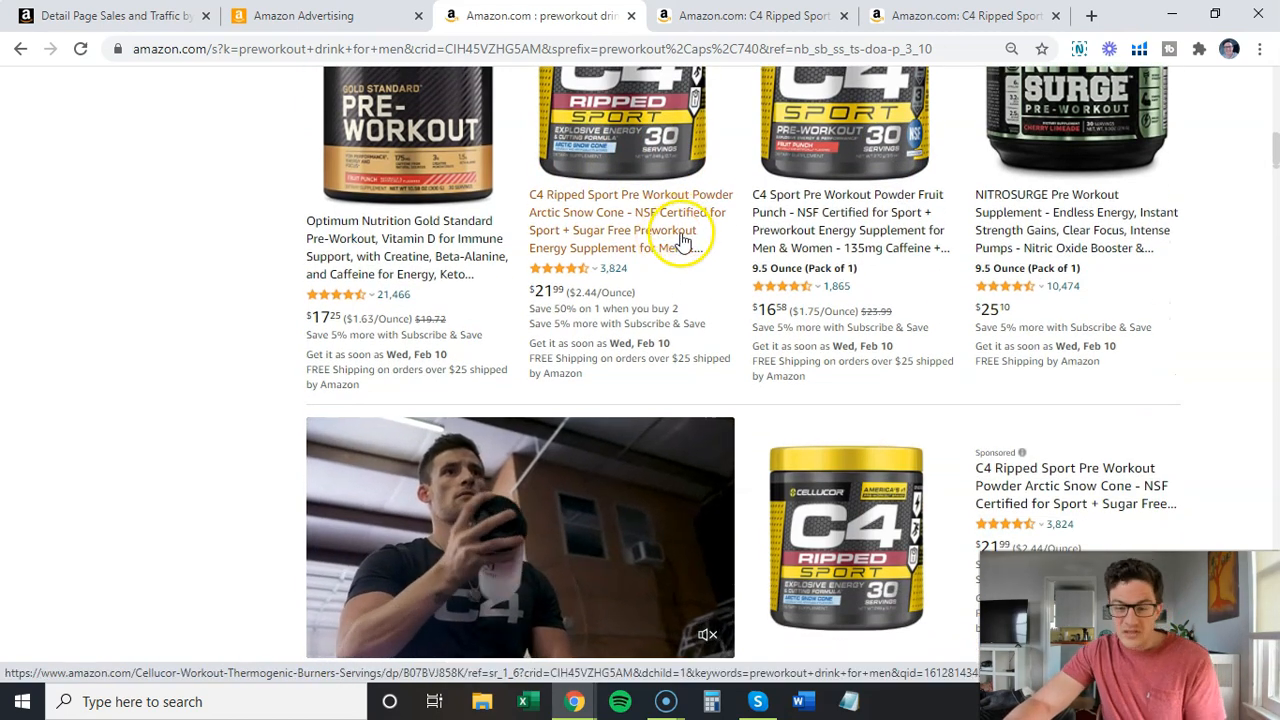
scroll(682, 232, "down", 1)
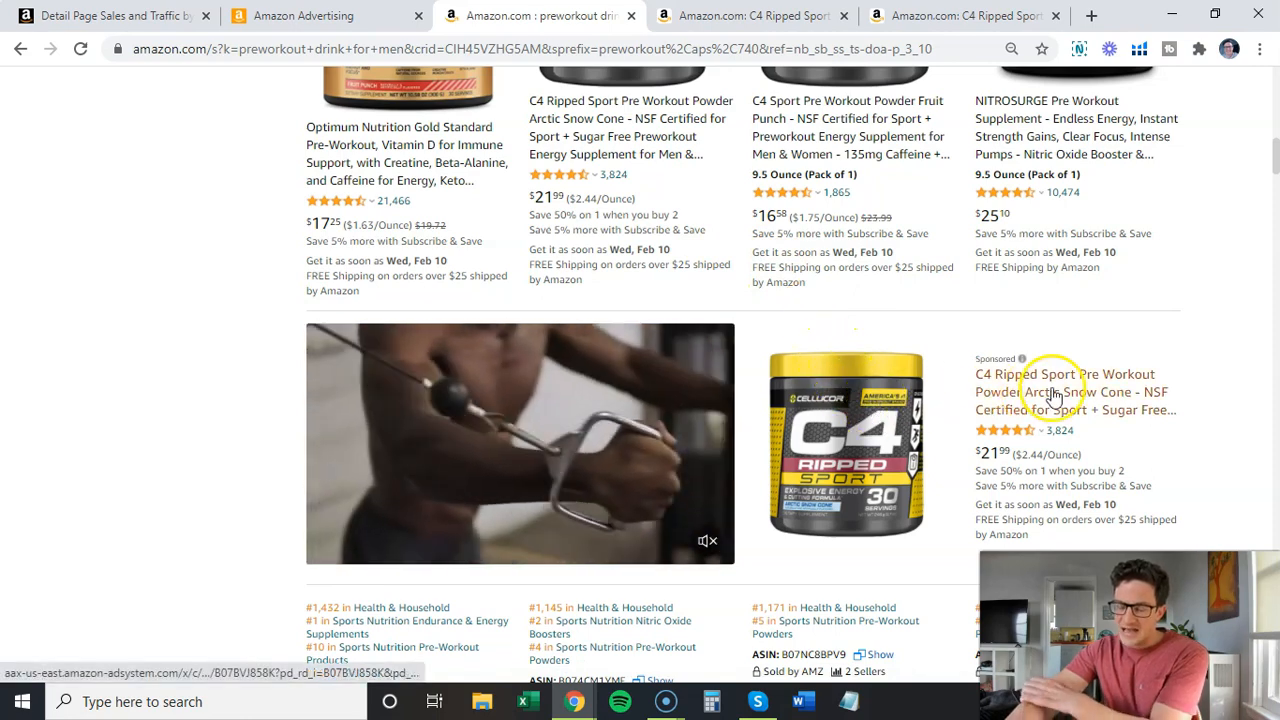
scroll(965, 289, "down", 3)
scroll(965, 289, "up", 1)
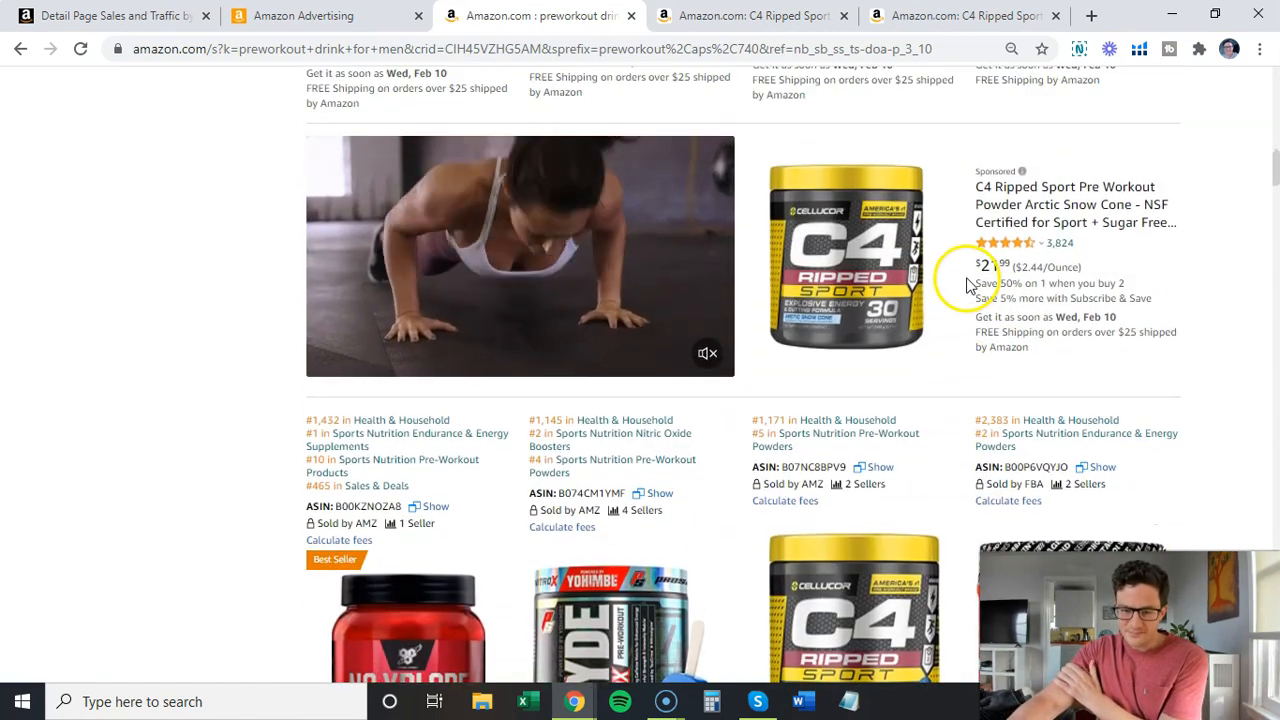
scroll(966, 284, "down", 3)
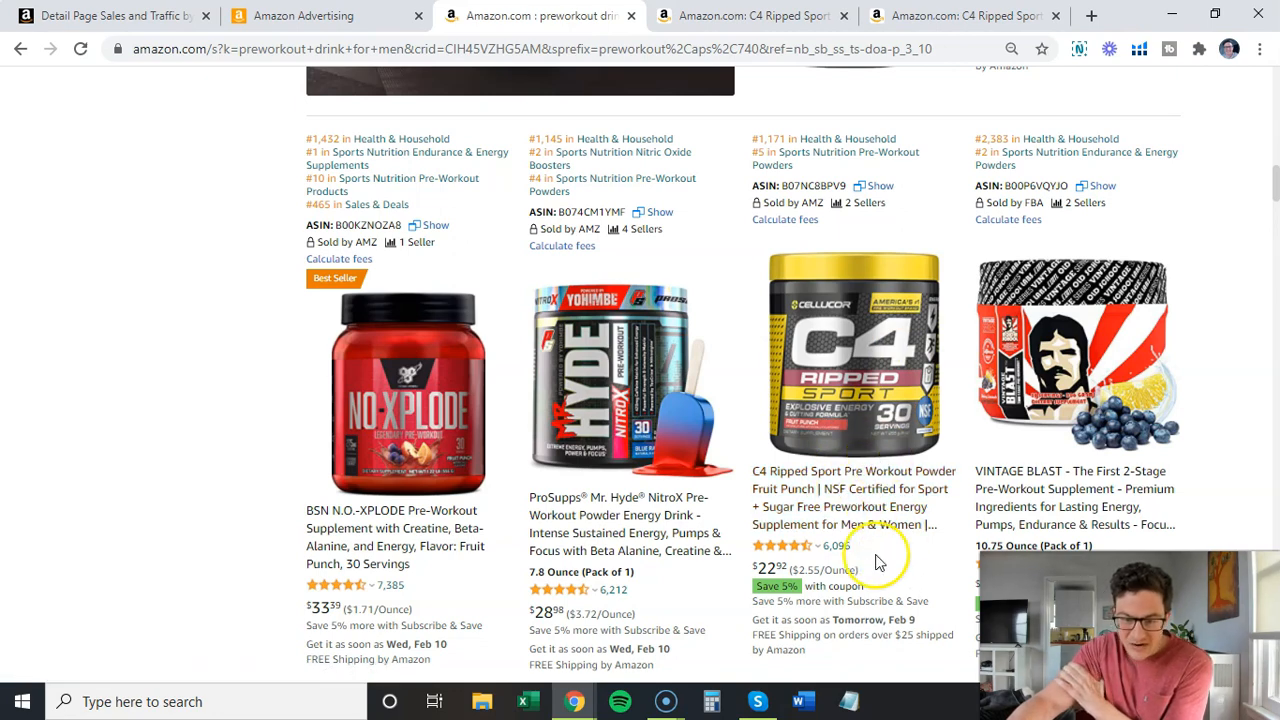
scroll(890, 500, "up", 3)
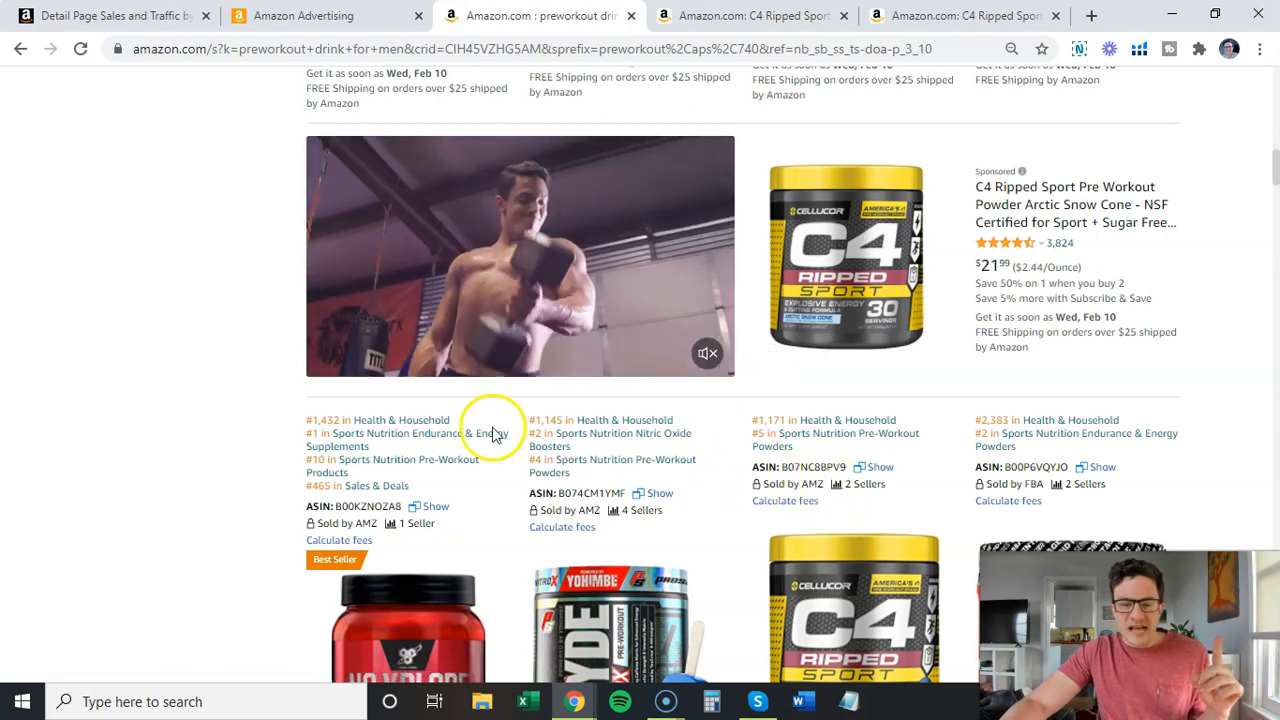
Step: Compare the sponsored C4 Ripped Sport video ad with the C4 listings in the product row directly above it
scroll(234, 408, "up", 2)
scroll(234, 408, "up", 2)
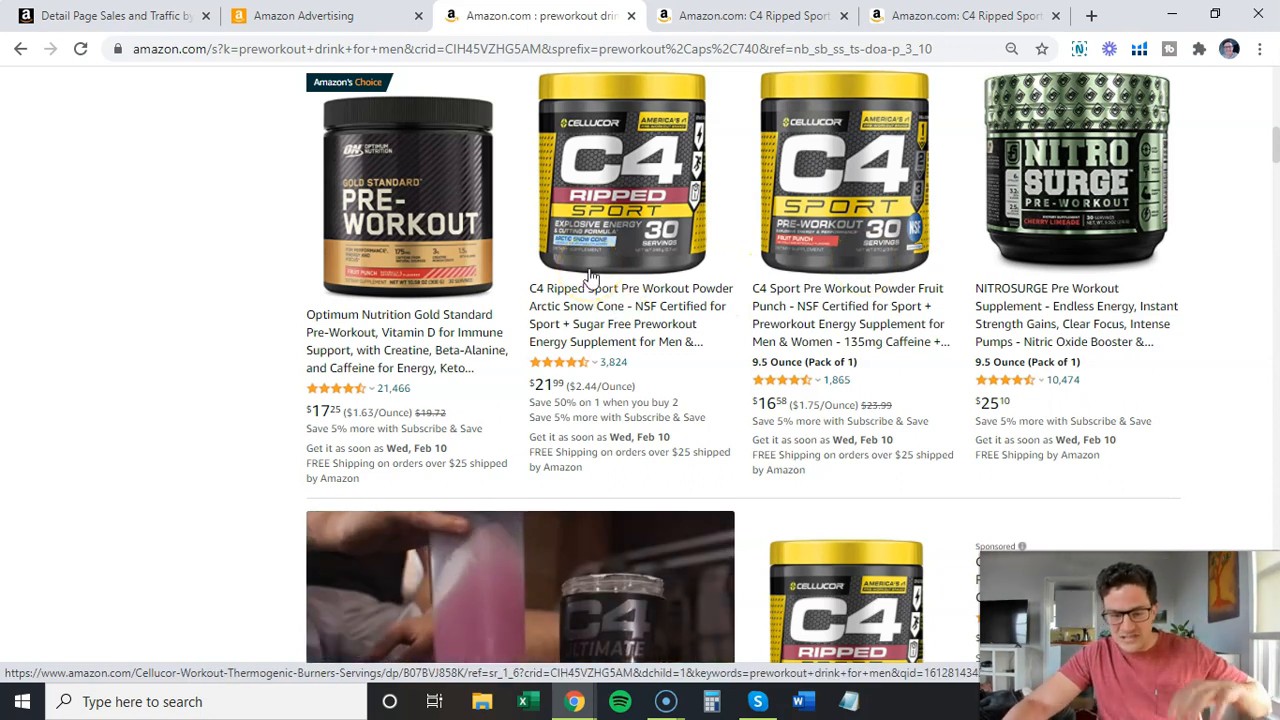
scroll(590, 276, "down", 2)
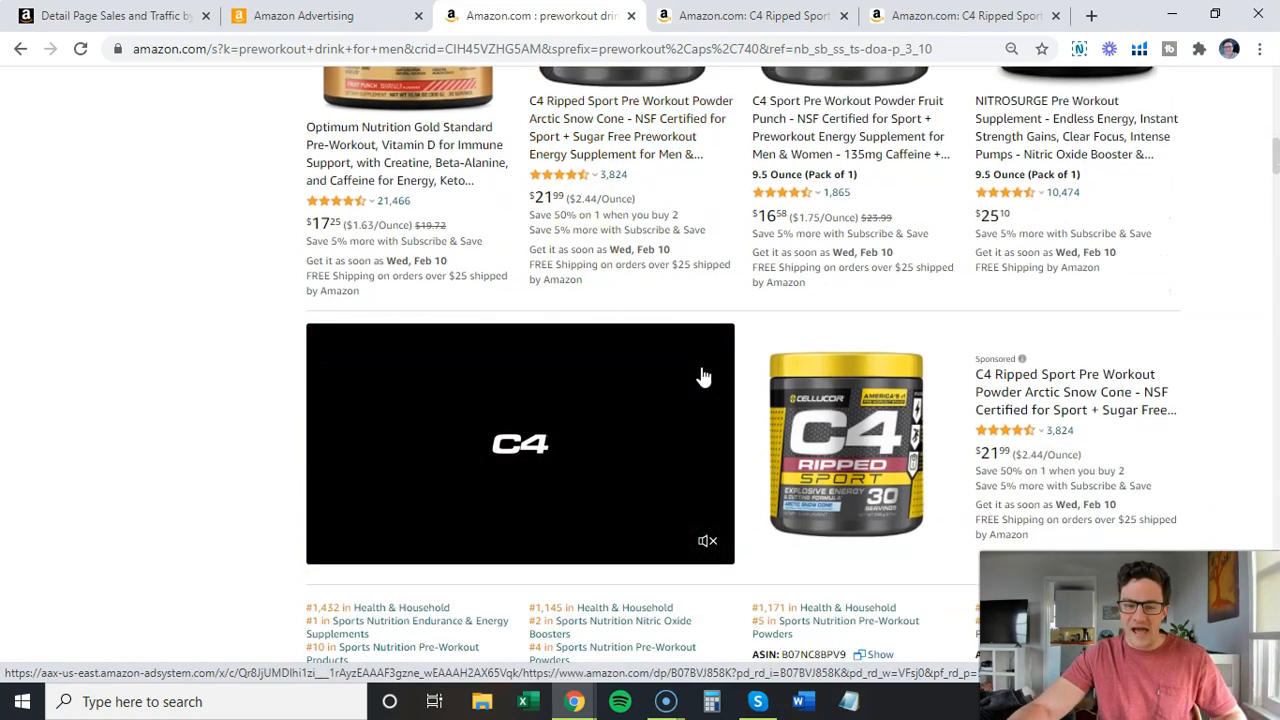
scroll(890, 423, "down", 1)
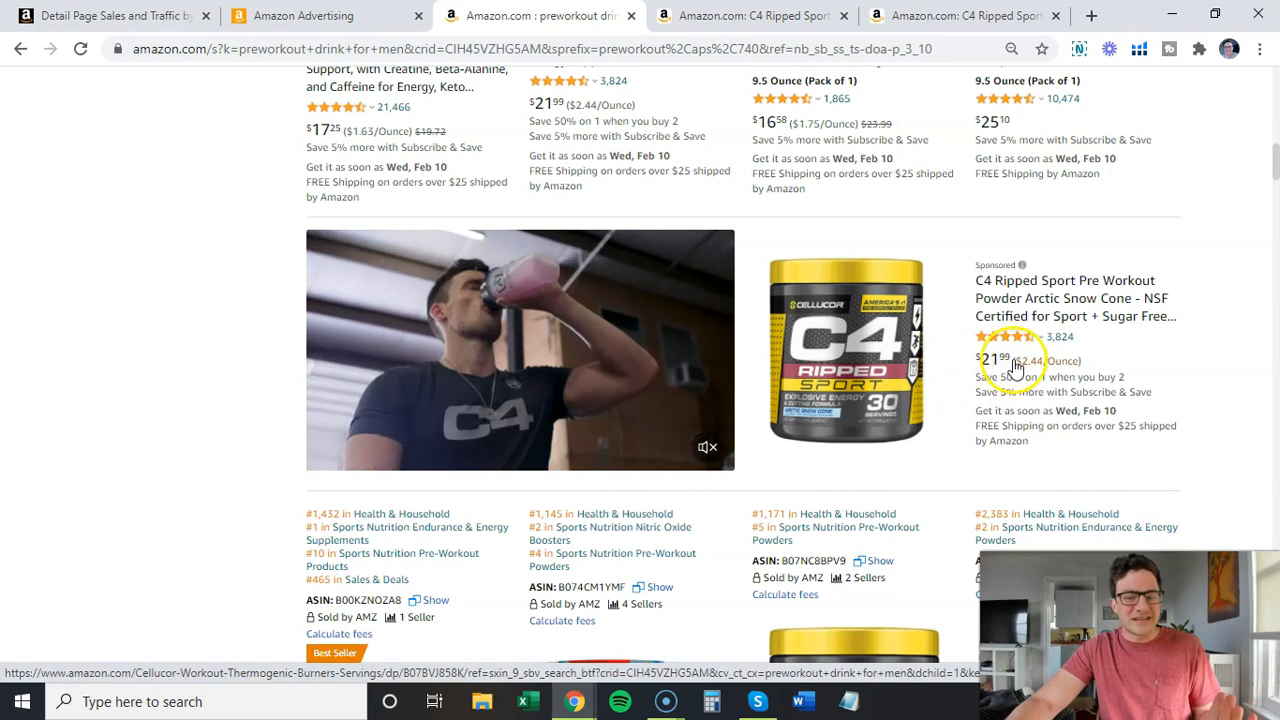
left_click(993, 374)
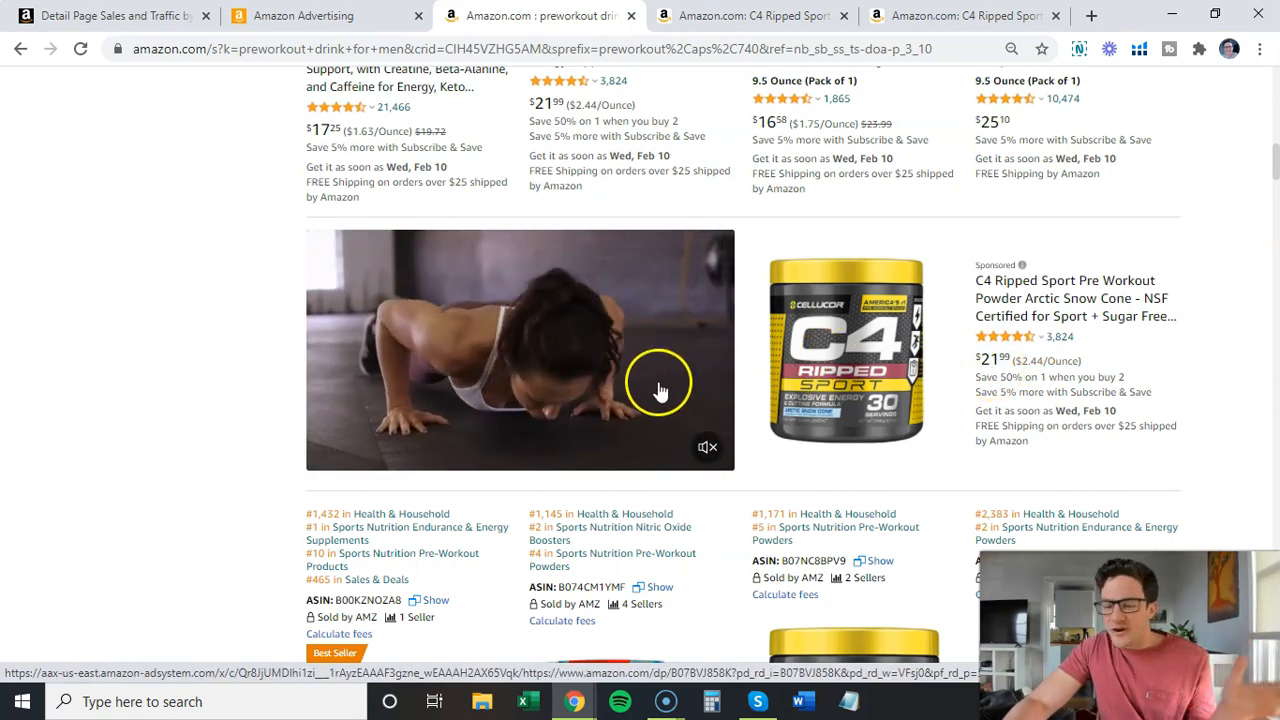
scroll(282, 375, "up", 4)
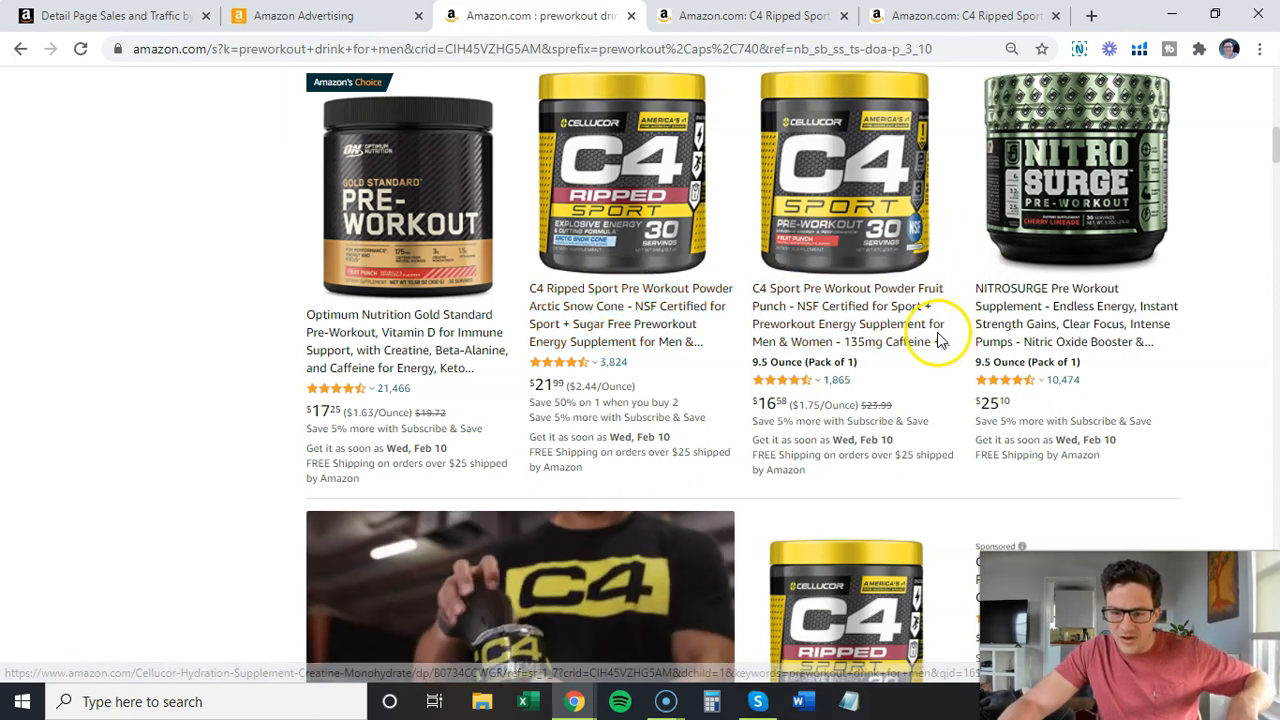
Step: Search Amazon for "fruit punch preworkout drink for men"
scroll(835, 343, "up", 15)
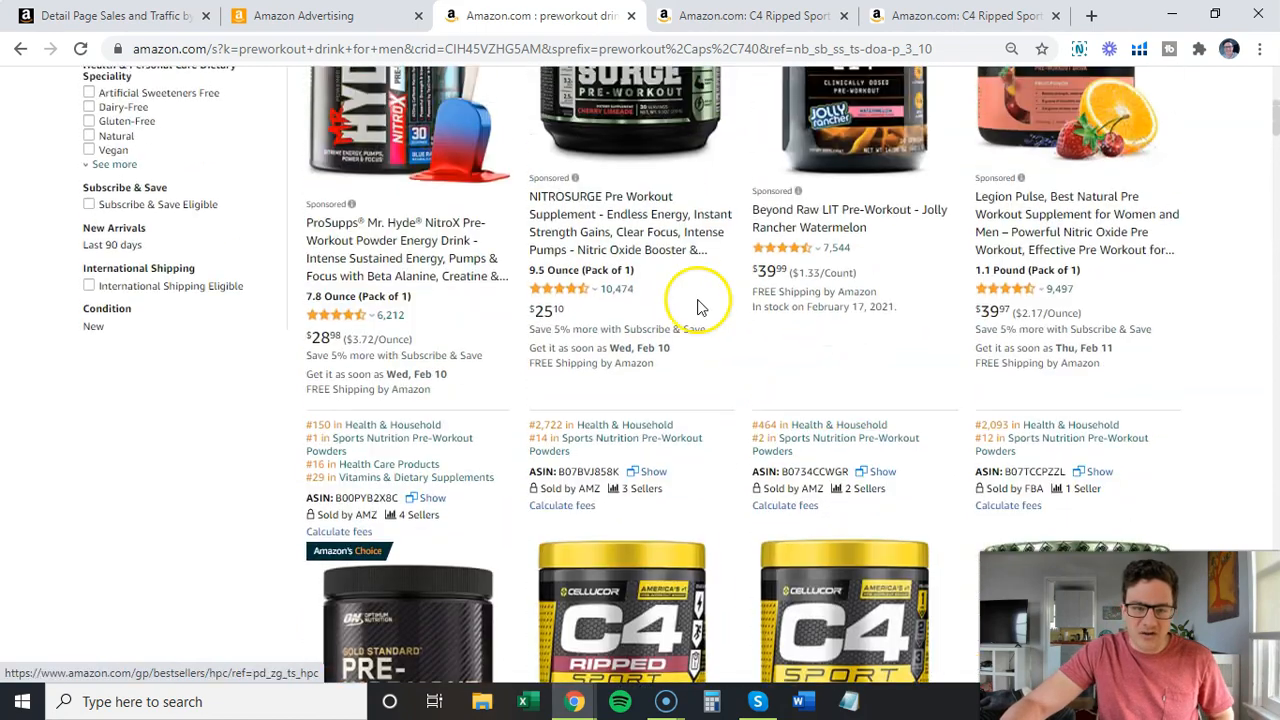
left_click(259, 91)
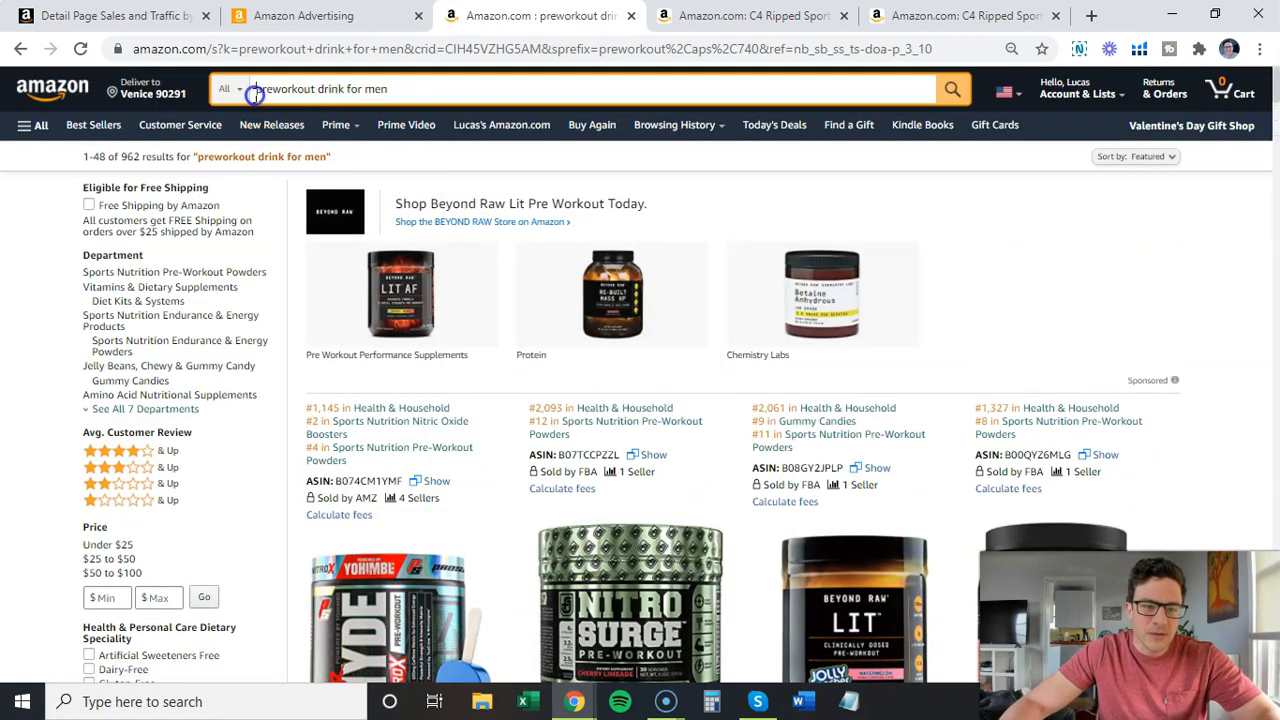
type("fruit punch")
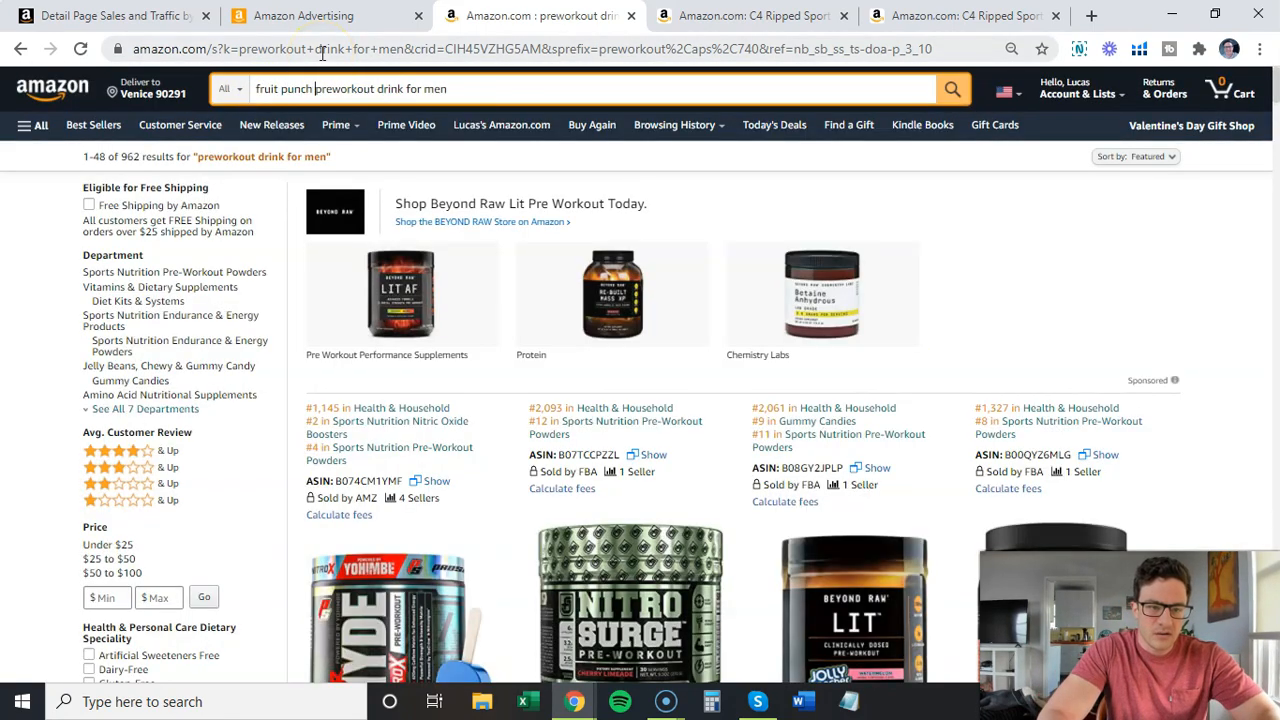
key("Return")
Step: Examine the fruit punch results from the Optimum Nutrition banner through the sponsored products and C4 listings to the RARI Nutrition video ad
scroll(683, 174, "down", 1)
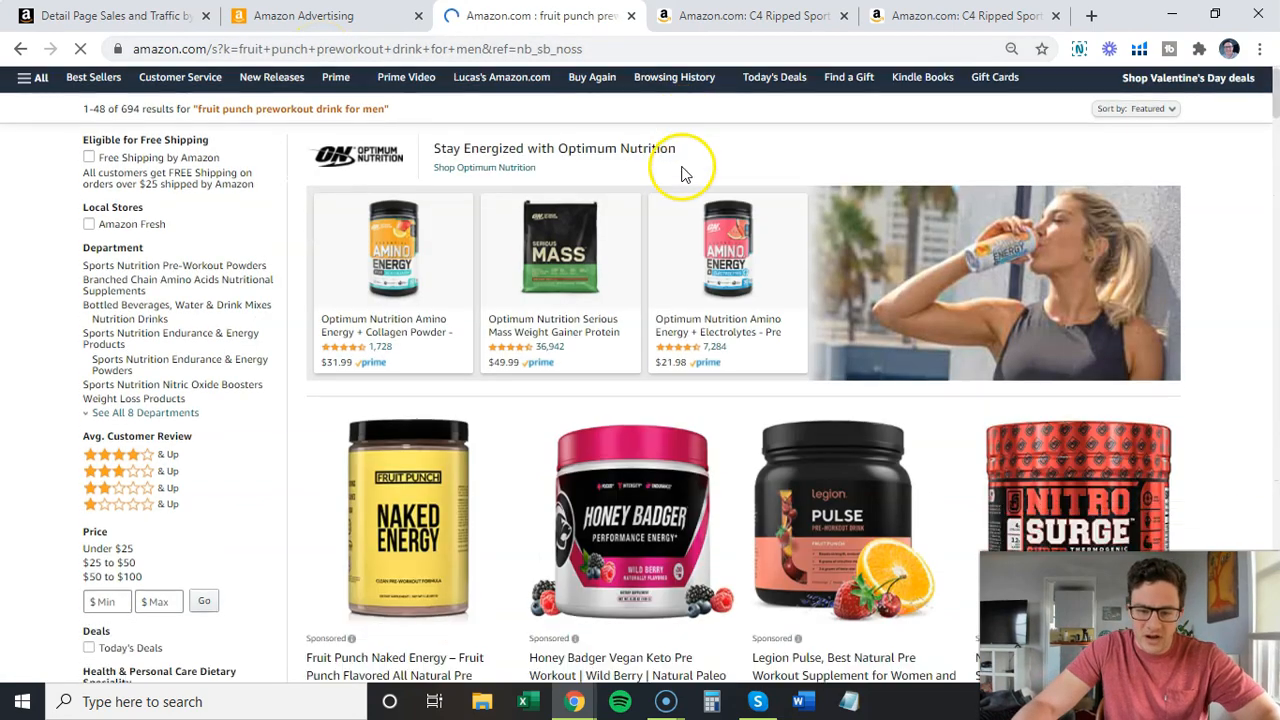
scroll(683, 174, "down", 12)
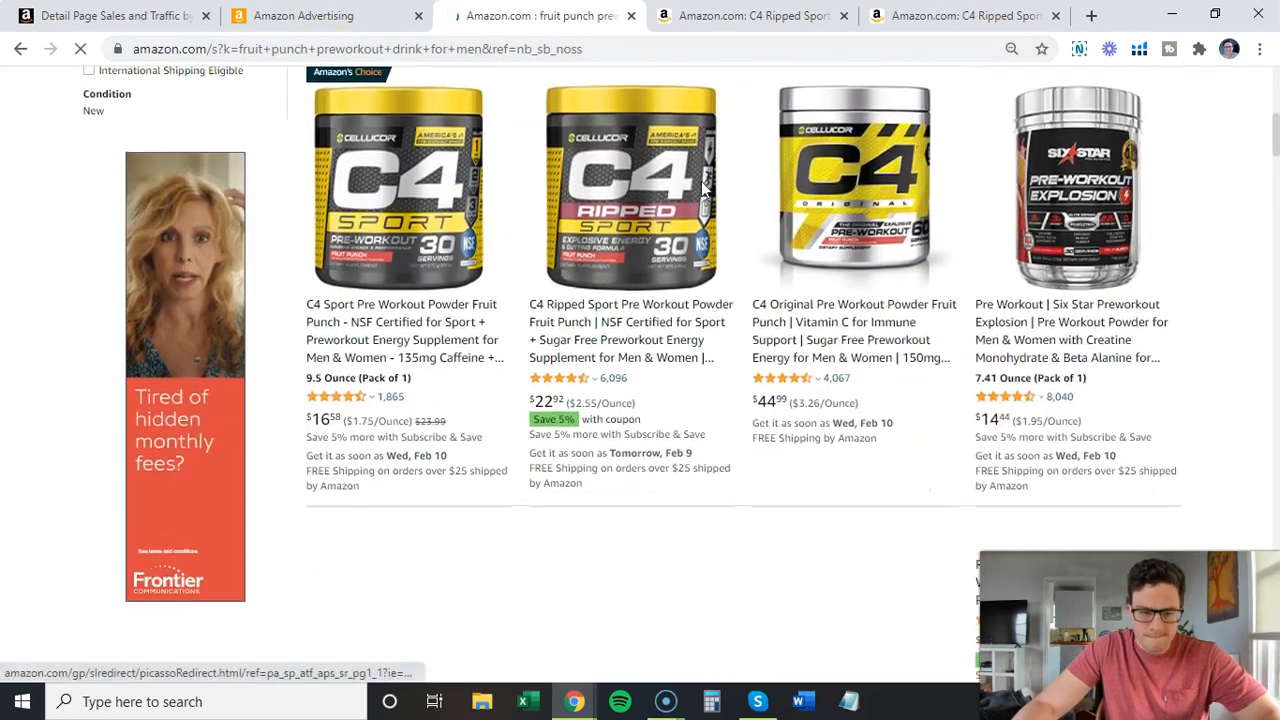
scroll(502, 395, "down", 2)
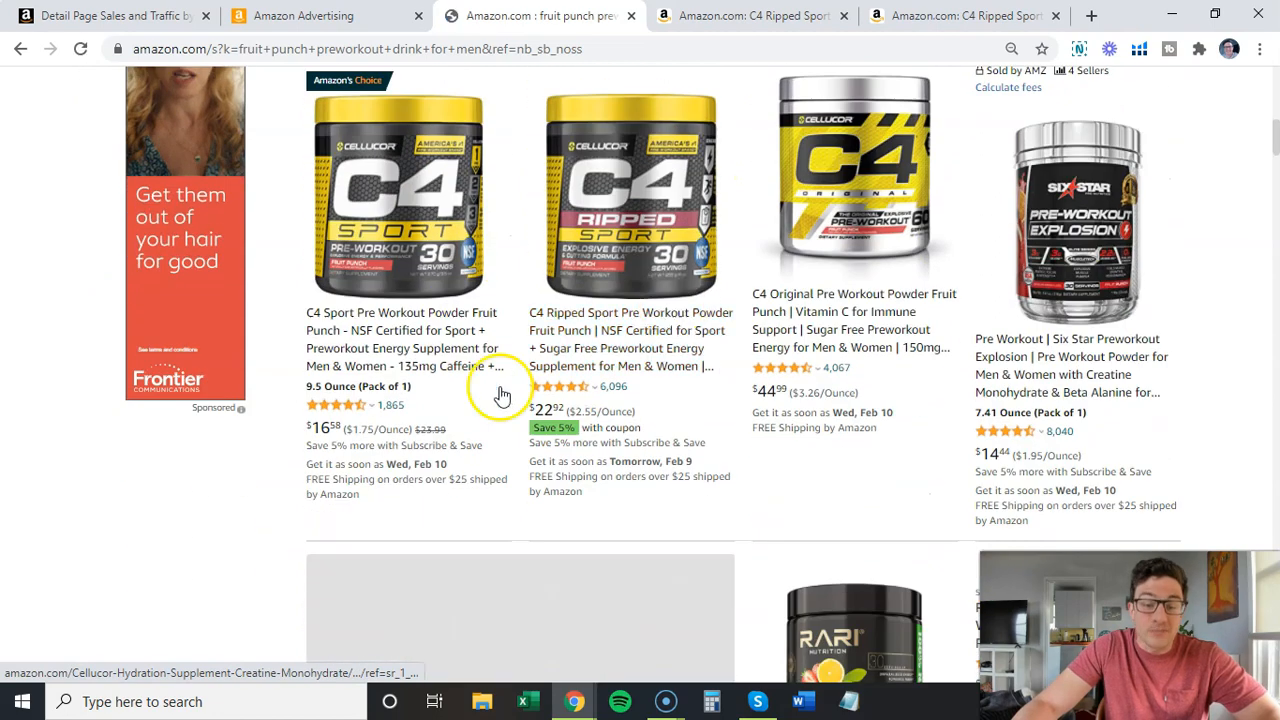
scroll(518, 215, "down", 3)
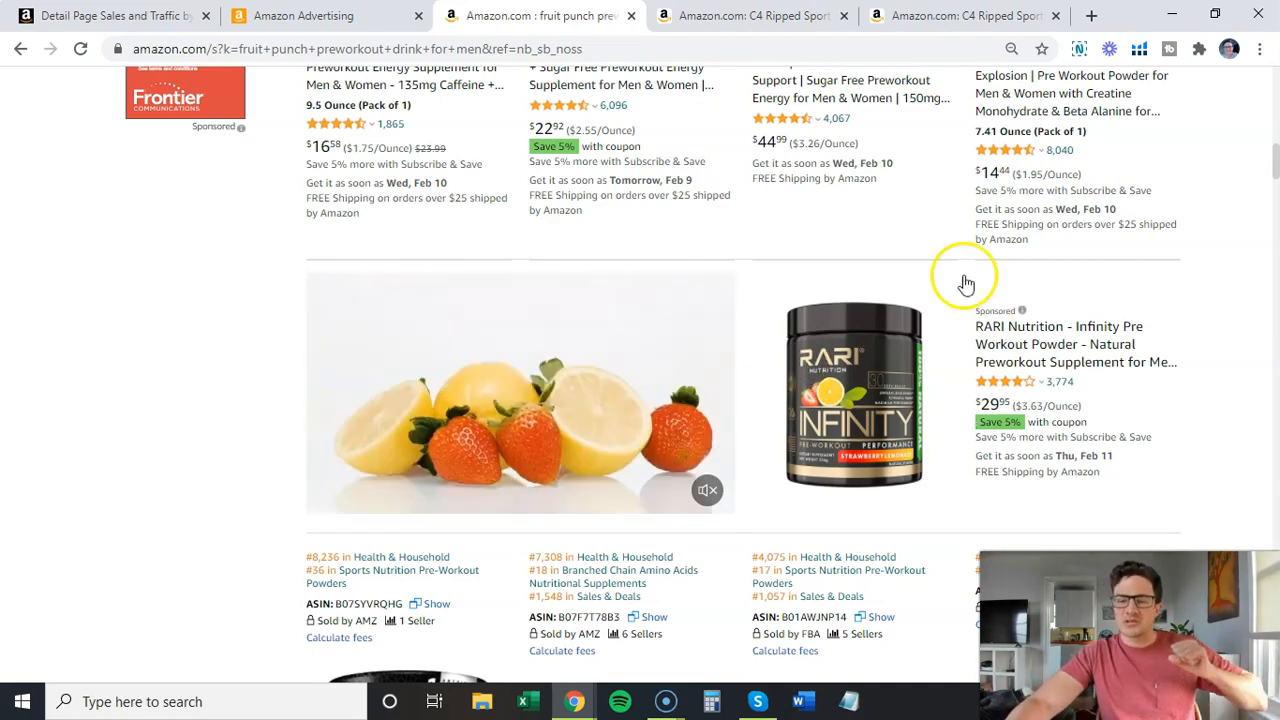
scroll(609, 235, "up", 5)
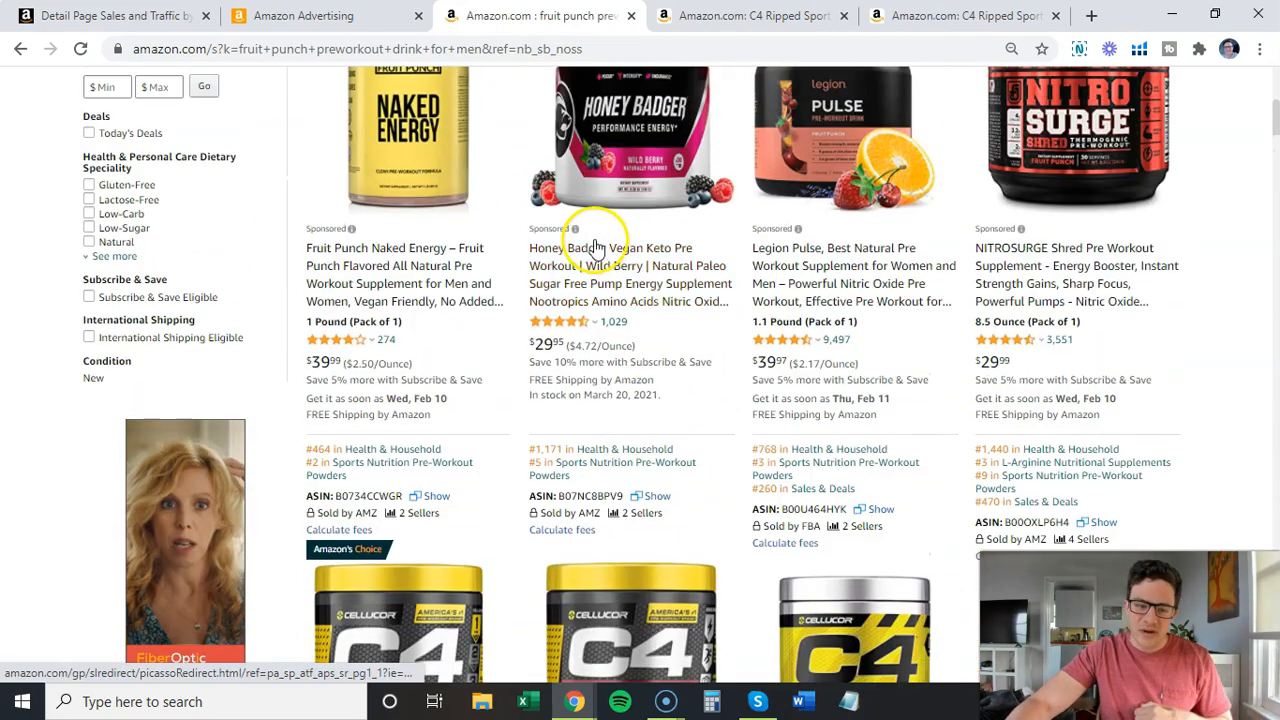
scroll(590, 245, "down", 3)
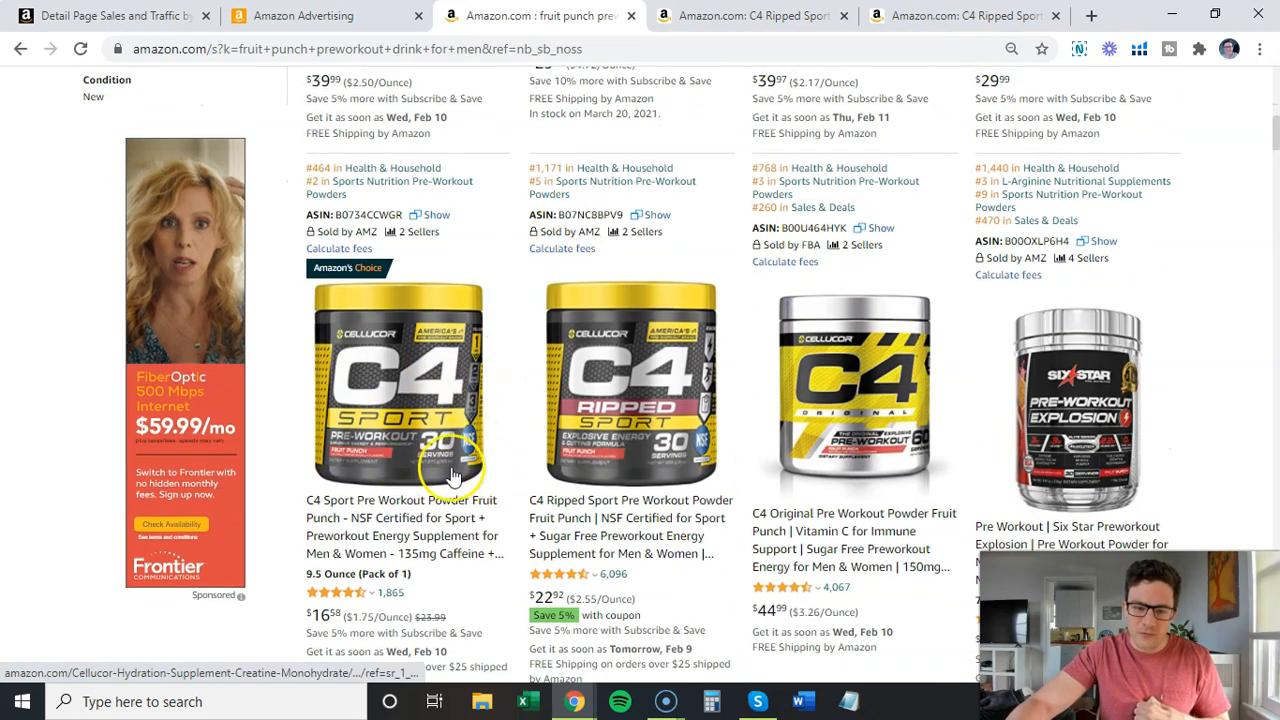
scroll(512, 459, "up", 4)
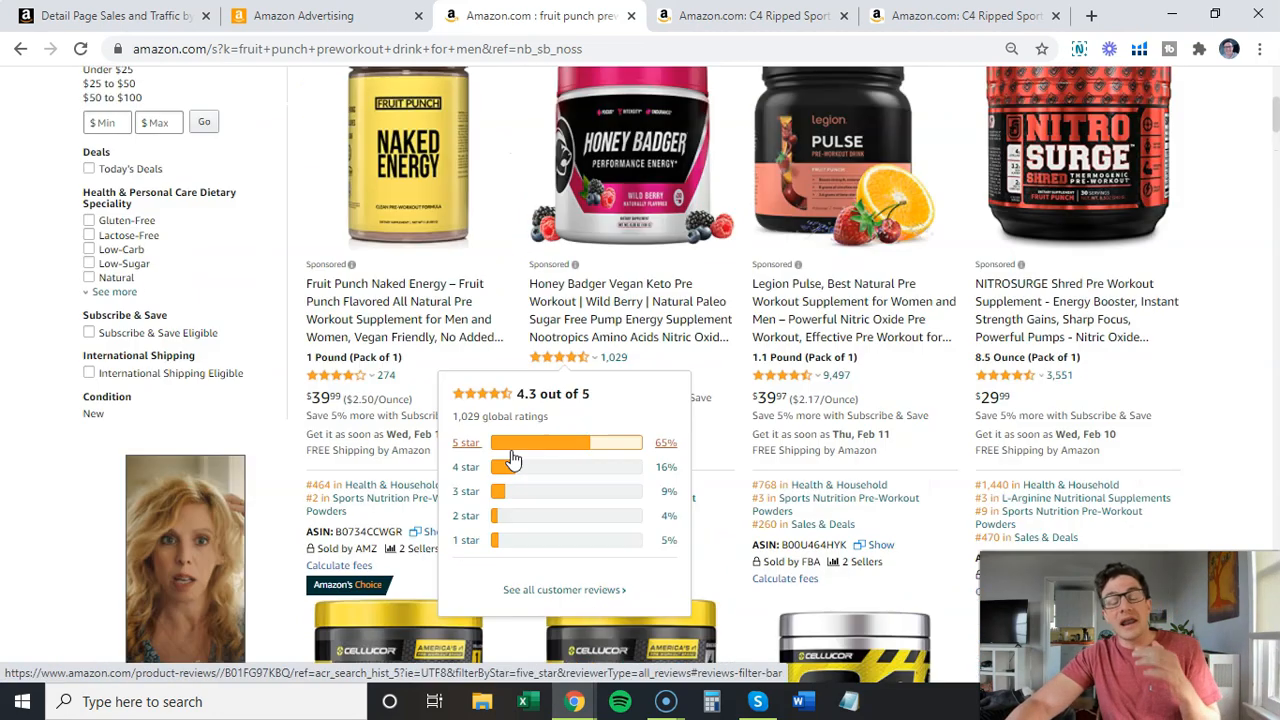
scroll(530, 450, "down", 1)
left_click(541, 440)
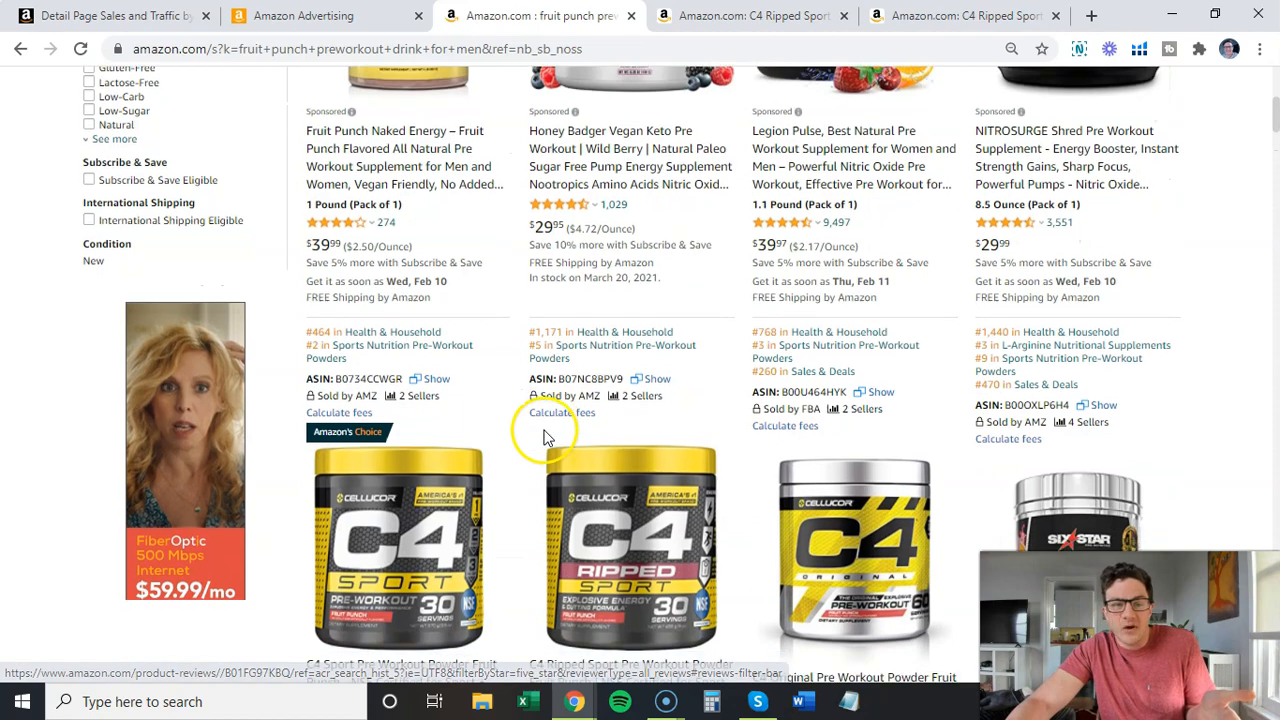
Step: Compare the fruit punch query with the C4 listings, the RARI Nutrition Infinity video ad and the product rows below it
left_click_drag(504, 96, 231, 100)
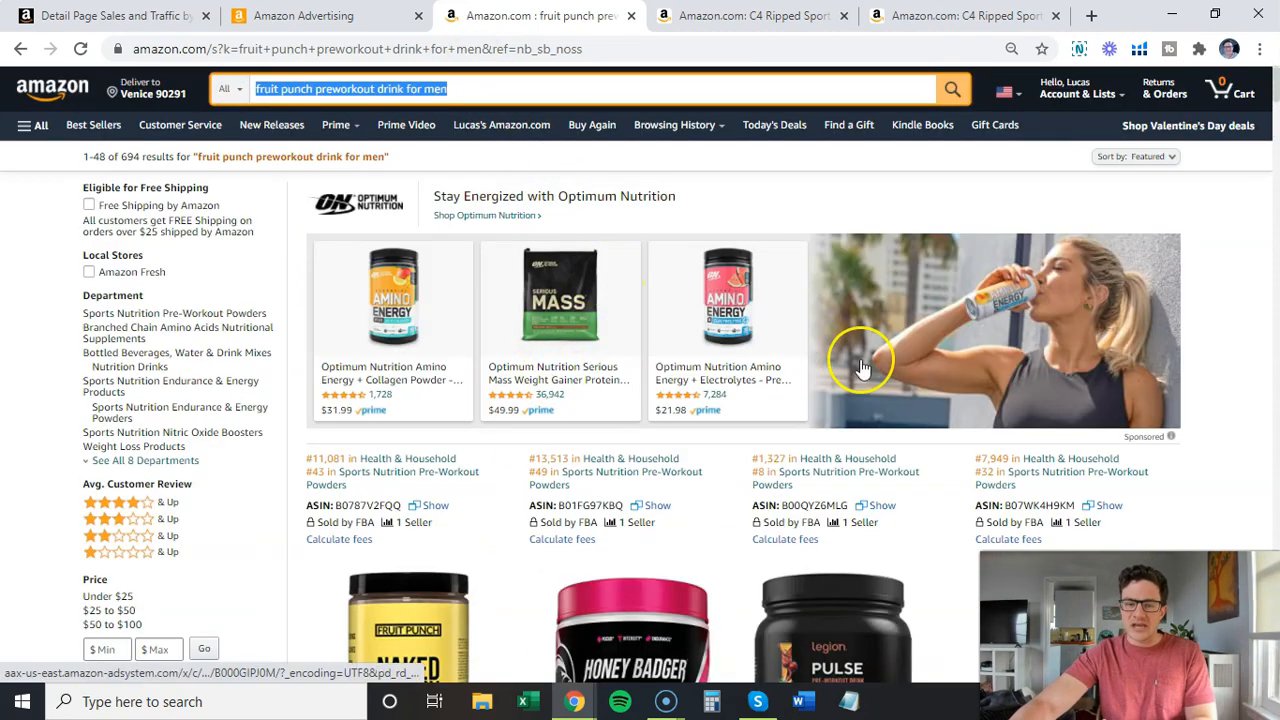
scroll(684, 283, "down", 7)
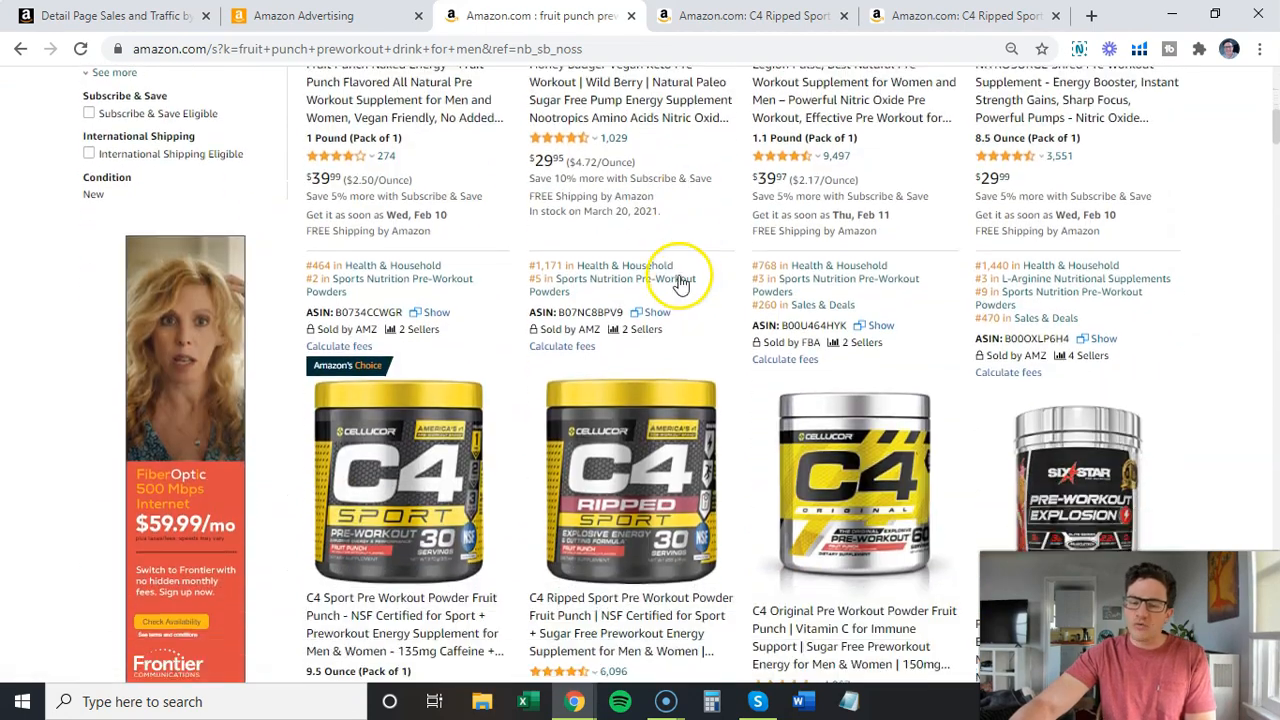
scroll(680, 283, "down", 5)
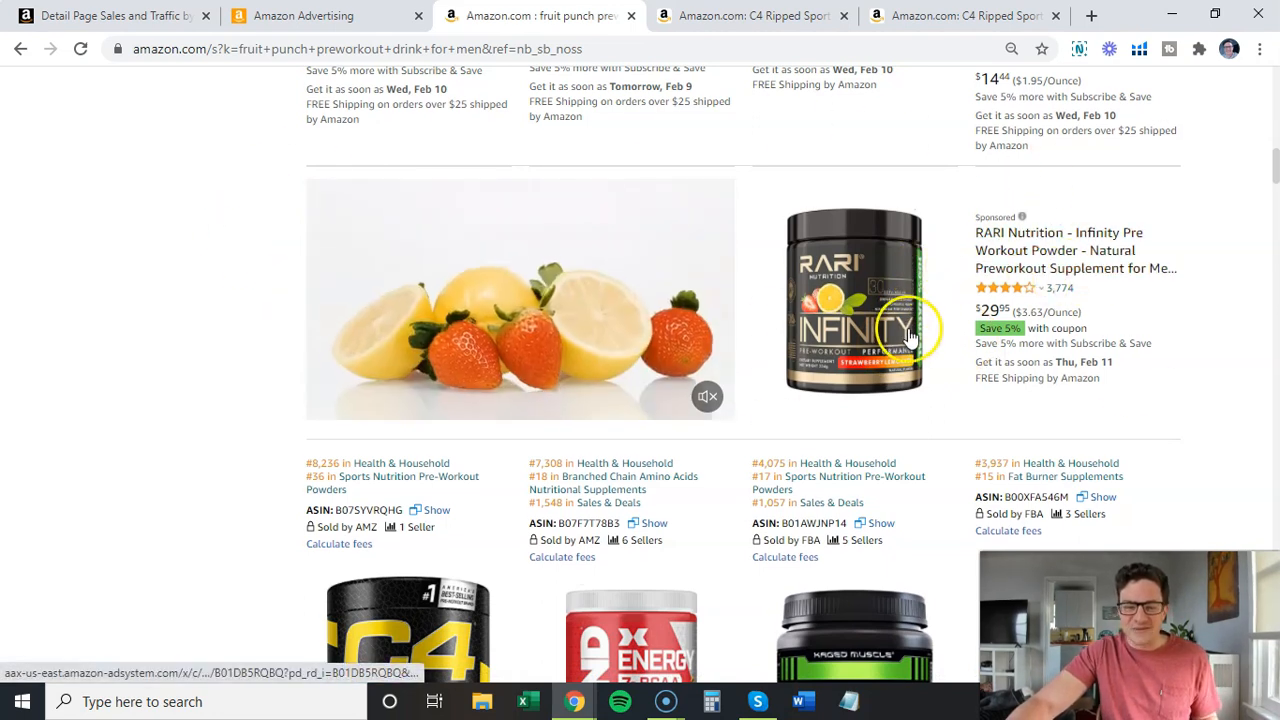
scroll(737, 318, "down", 2)
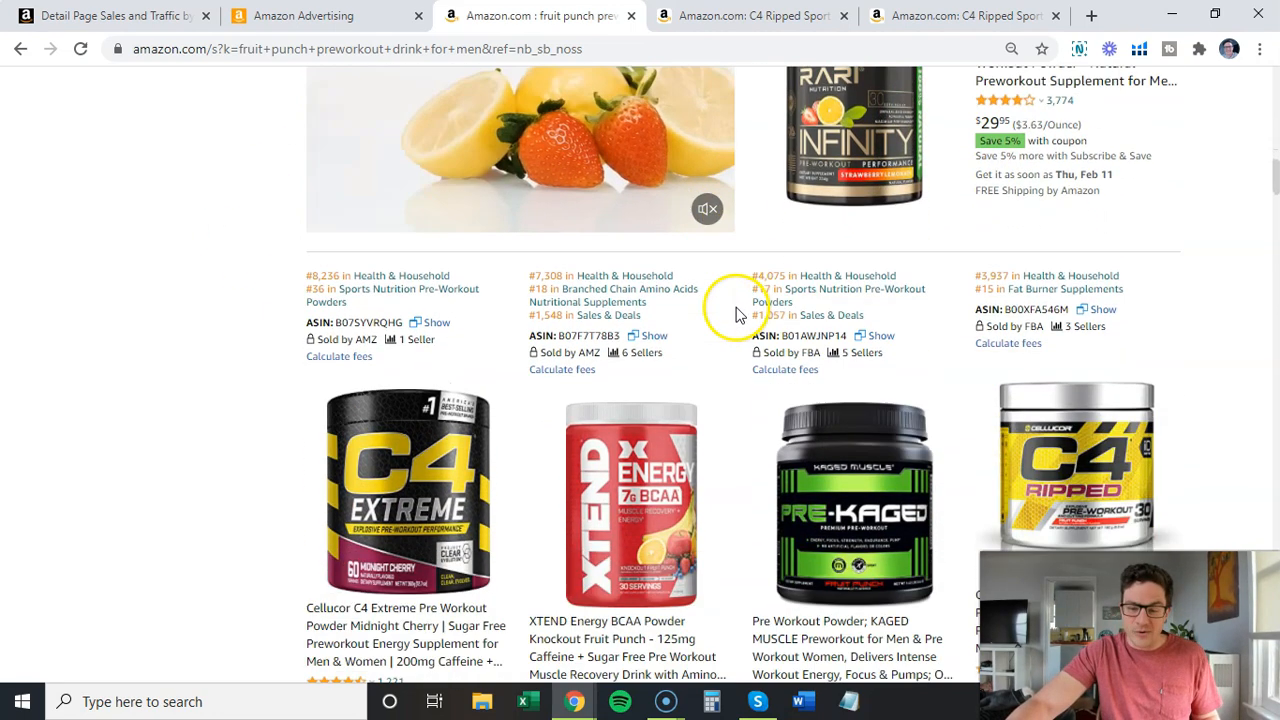
scroll(720, 240, "down", 4)
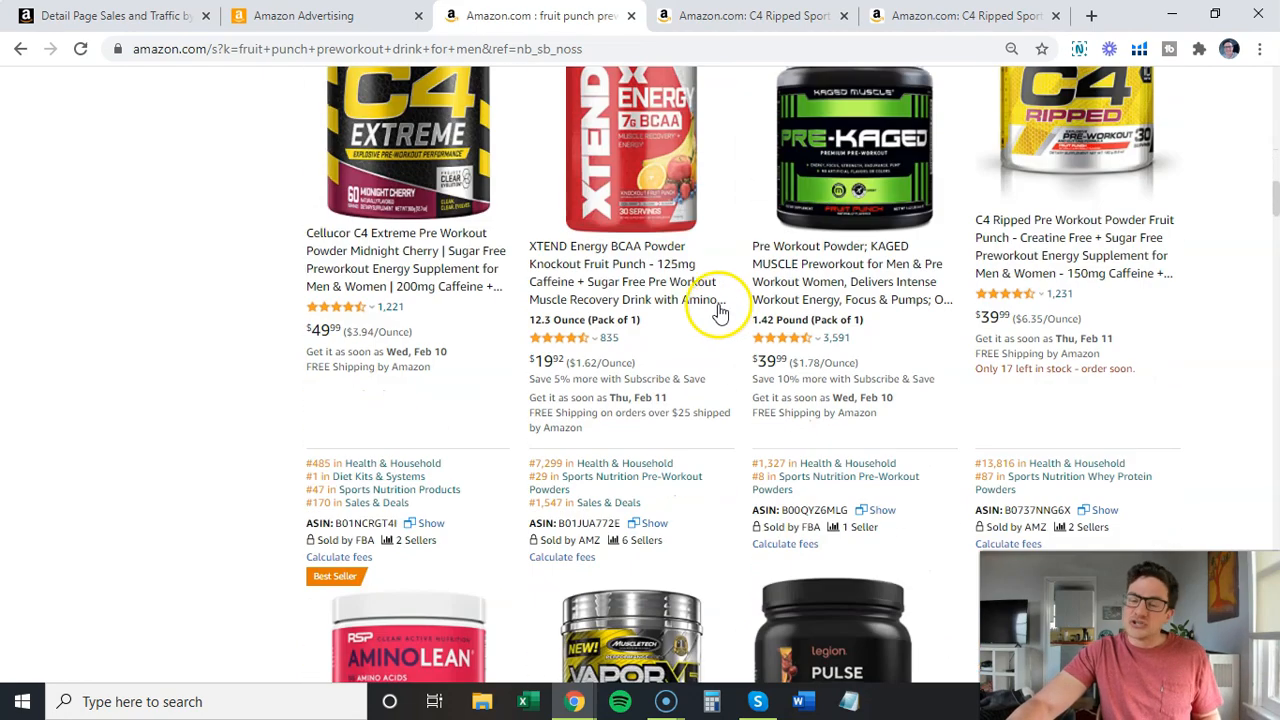
scroll(751, 423, "down", 8)
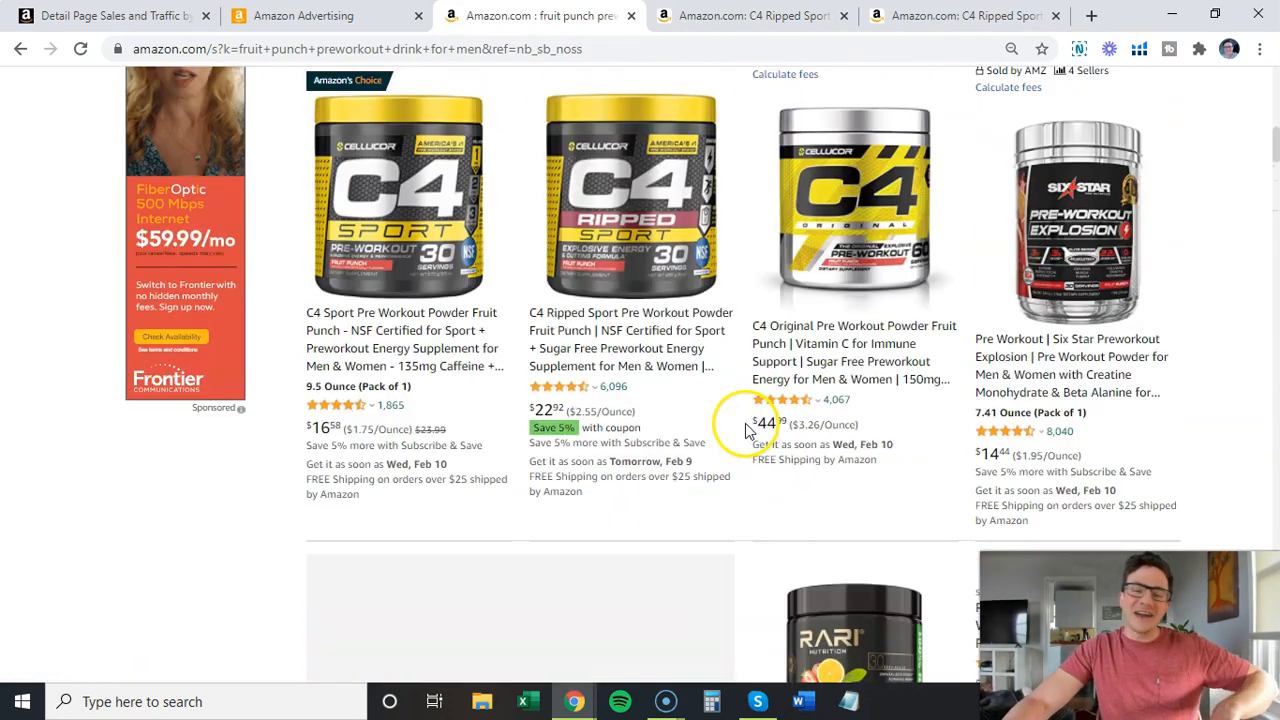
scroll(745, 430, "up", 1)
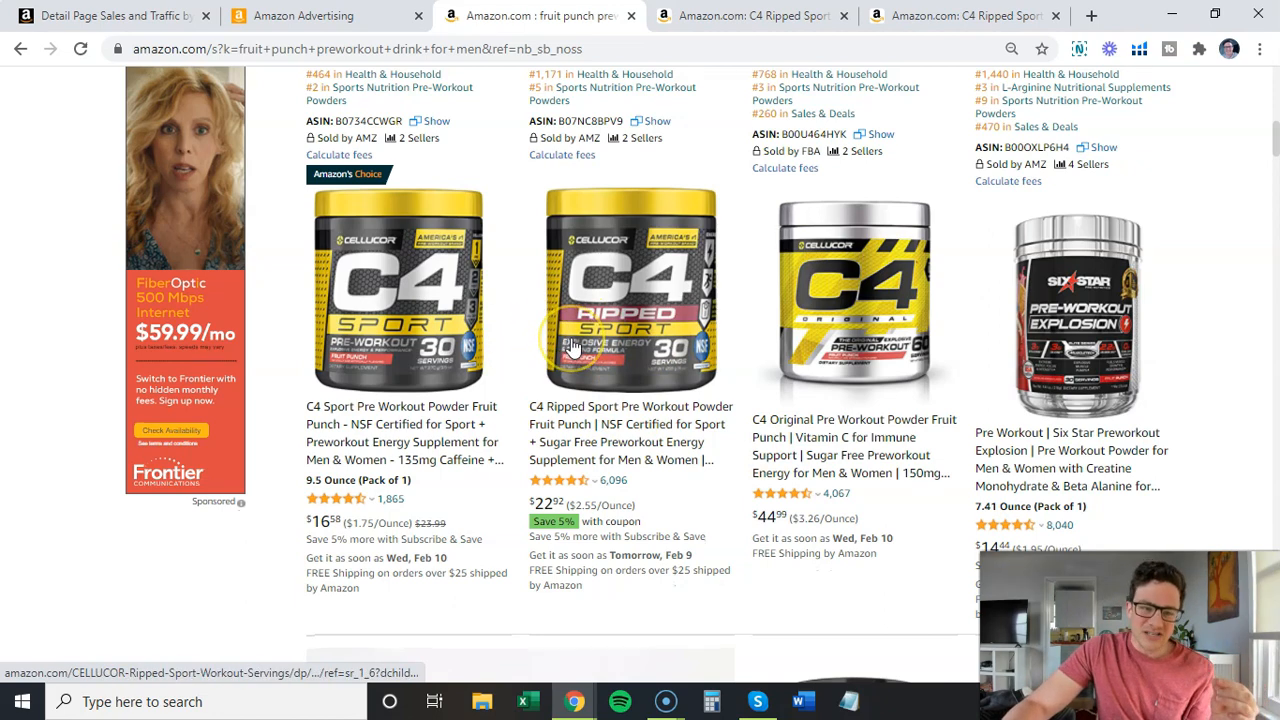
scroll(574, 345, "down", 3)
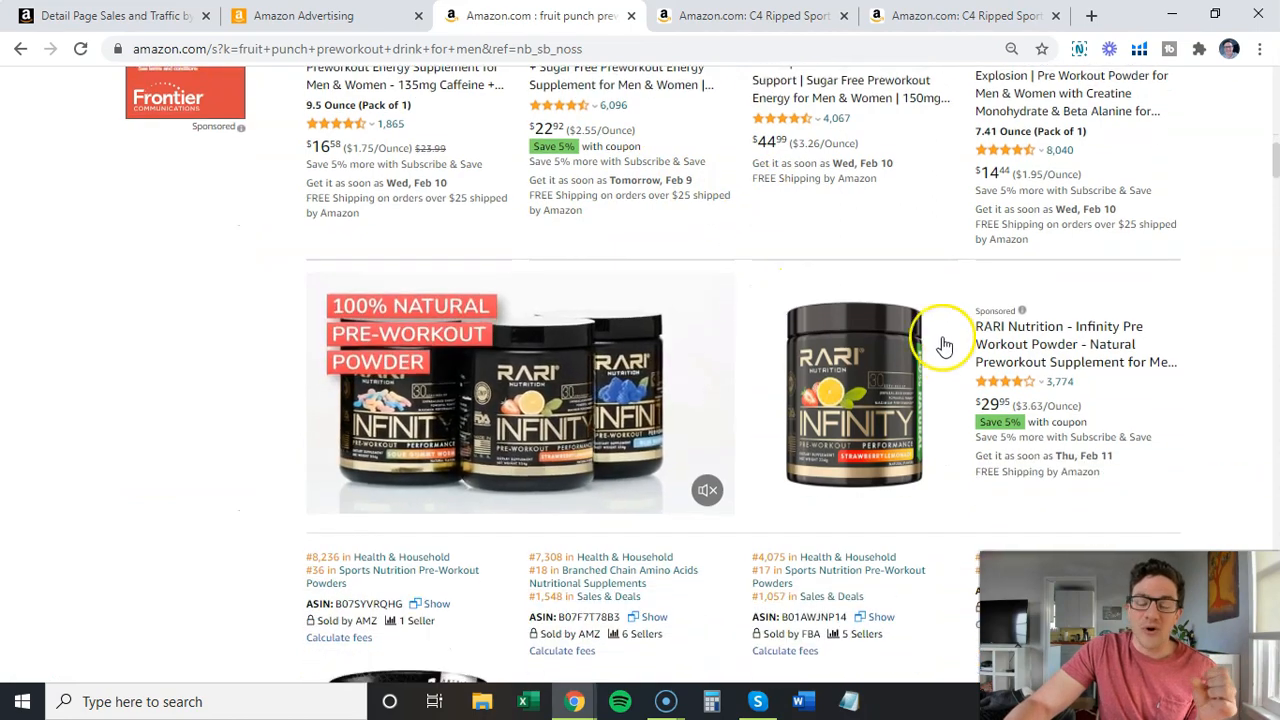
Step: Remove "fruit punch" from the query and search for "preworkout drink for men" again
scroll(694, 349, "up", 15)
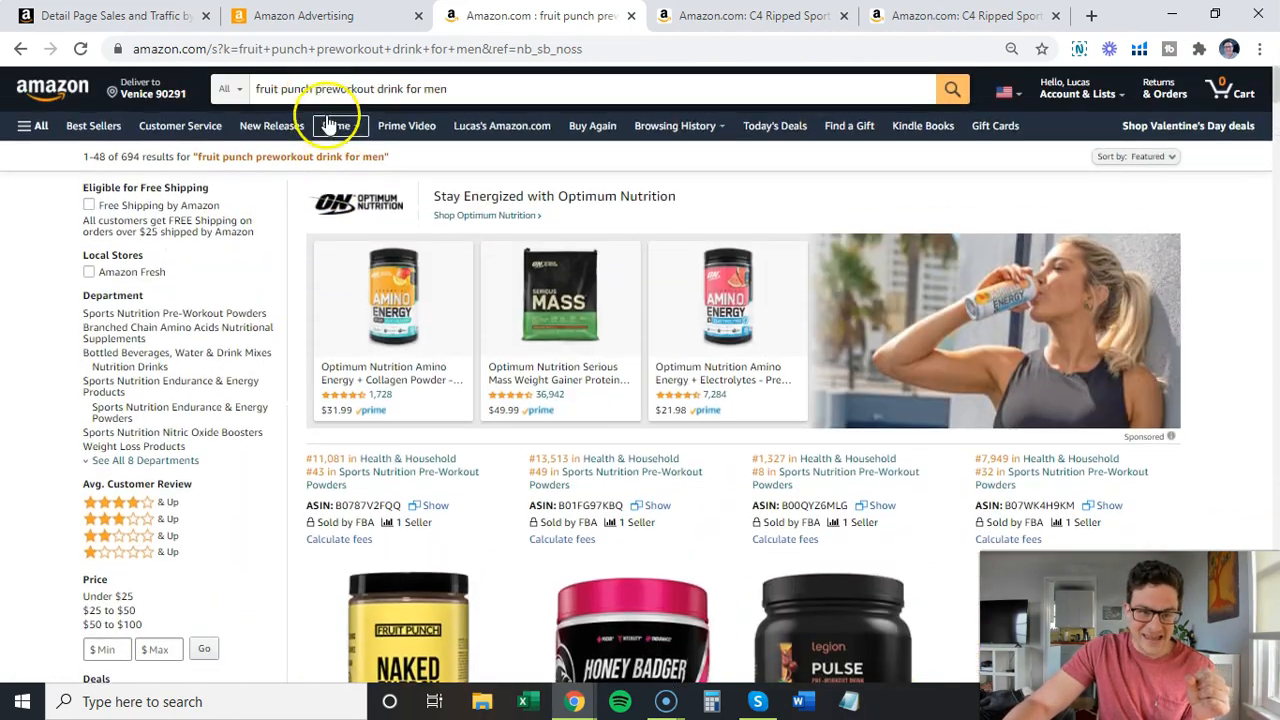
left_click(291, 90)
left_click_drag(222, 91, 318, 92)
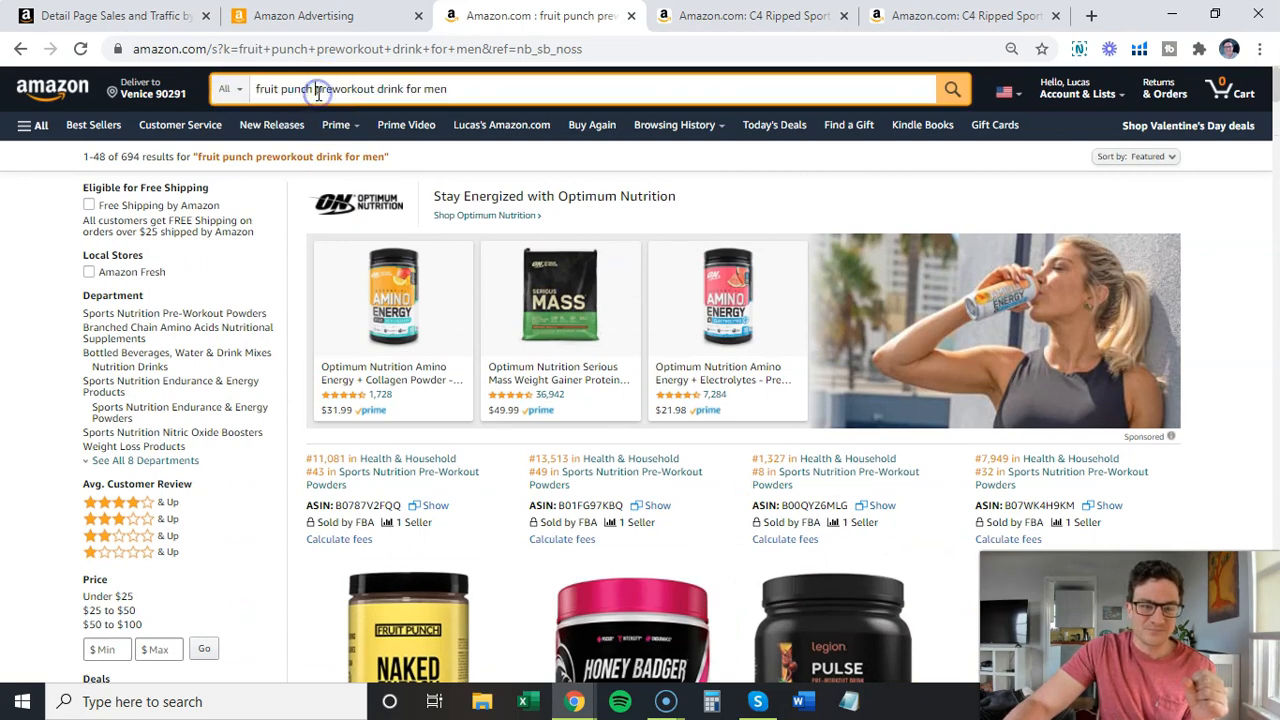
key("BackSpace")
key("BackSpace")
key("BackSpace")
key("BackSpace")
key("BackSpace")
key("BackSpace")
key("Return")
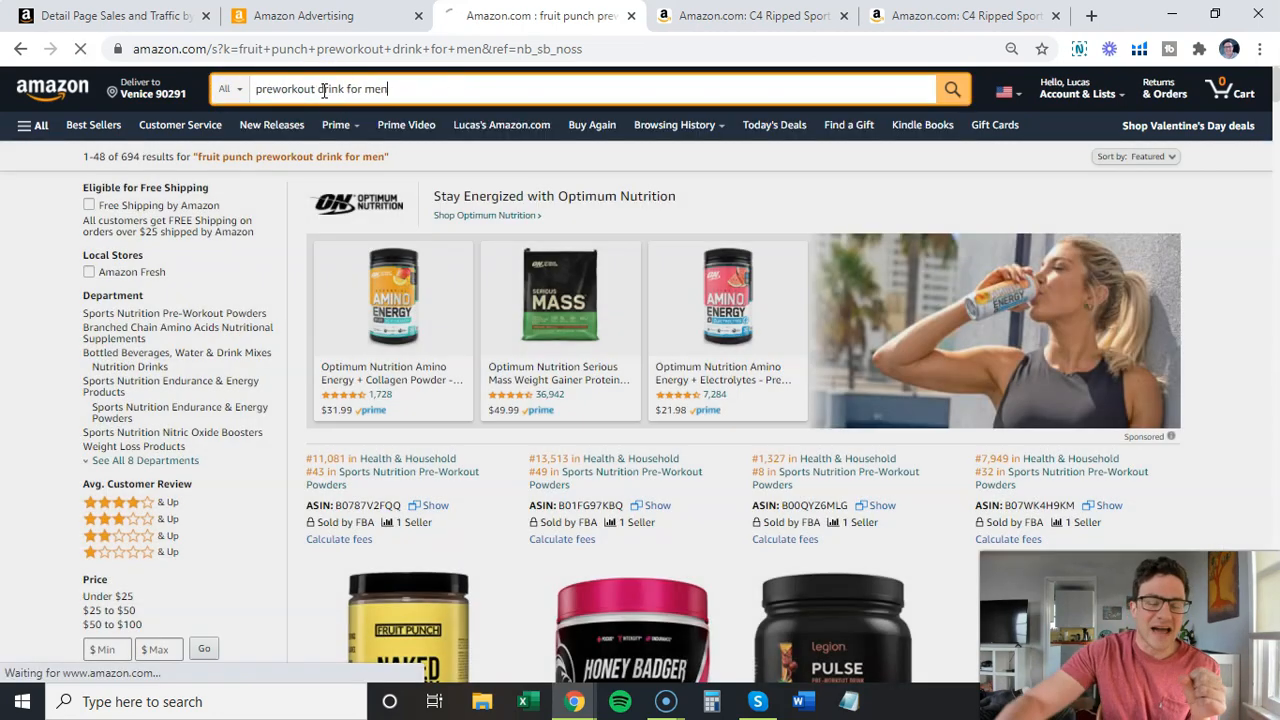
Step: Examine the C4 Sport and C4 Ripped Sport listings above the sponsored video ad in the new search results
scroll(713, 167, "down", 1)
scroll(713, 167, "down", 5)
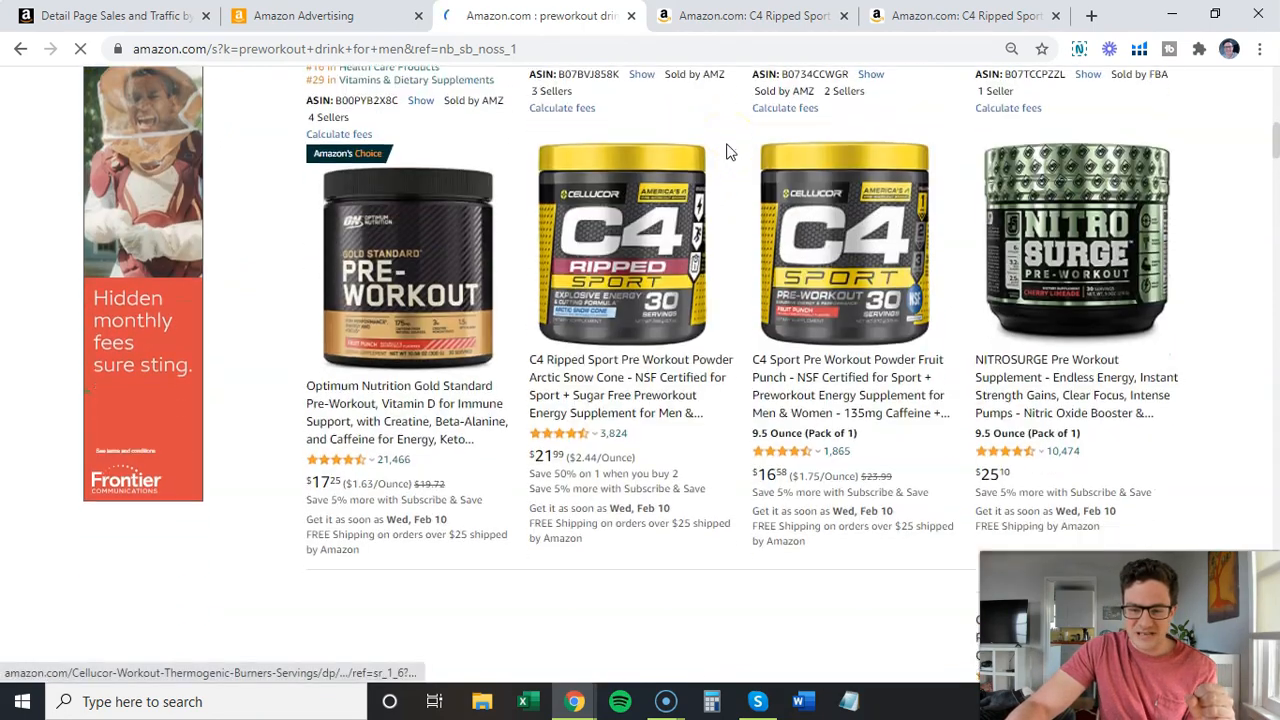
scroll(728, 152, "down", 2)
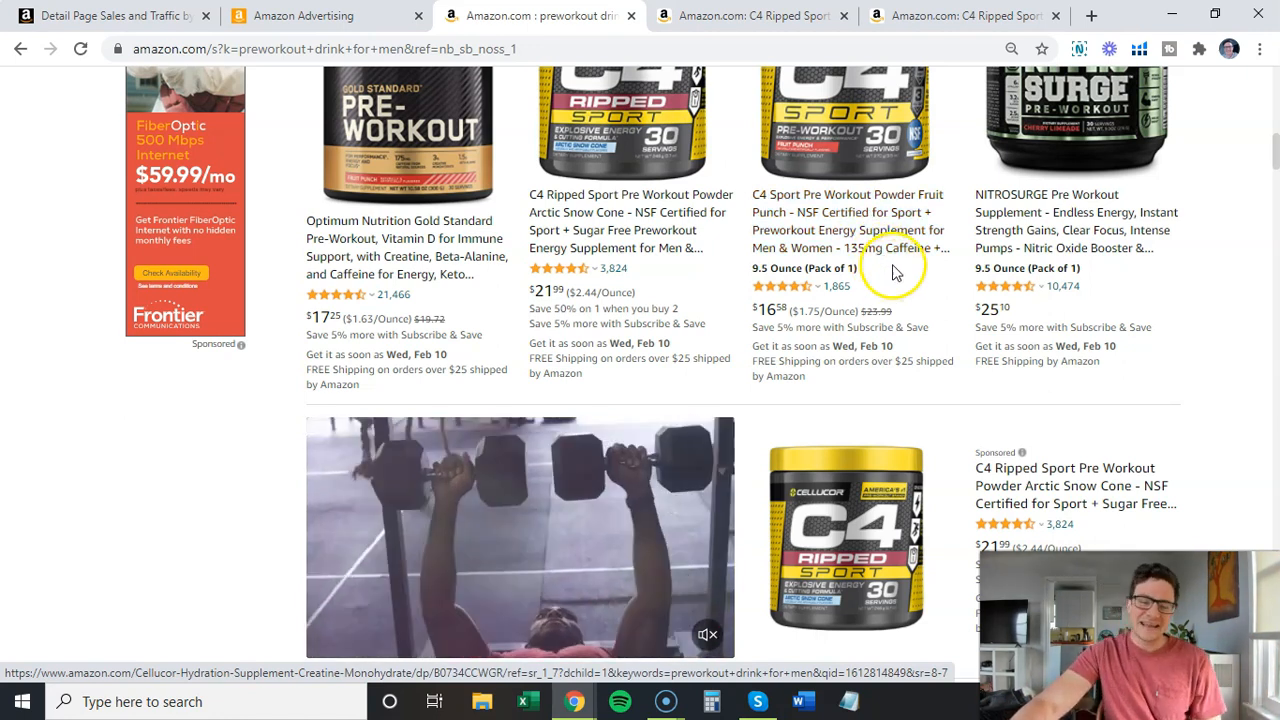
scroll(922, 316, "up", 2)
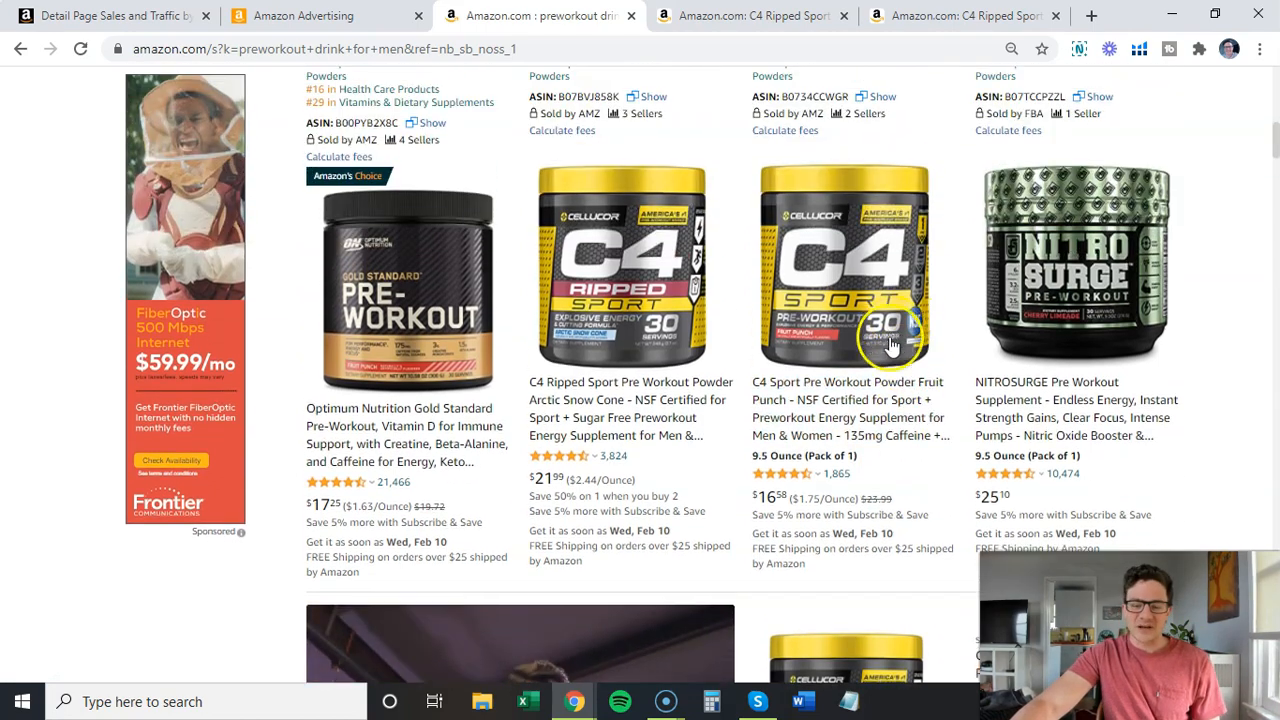